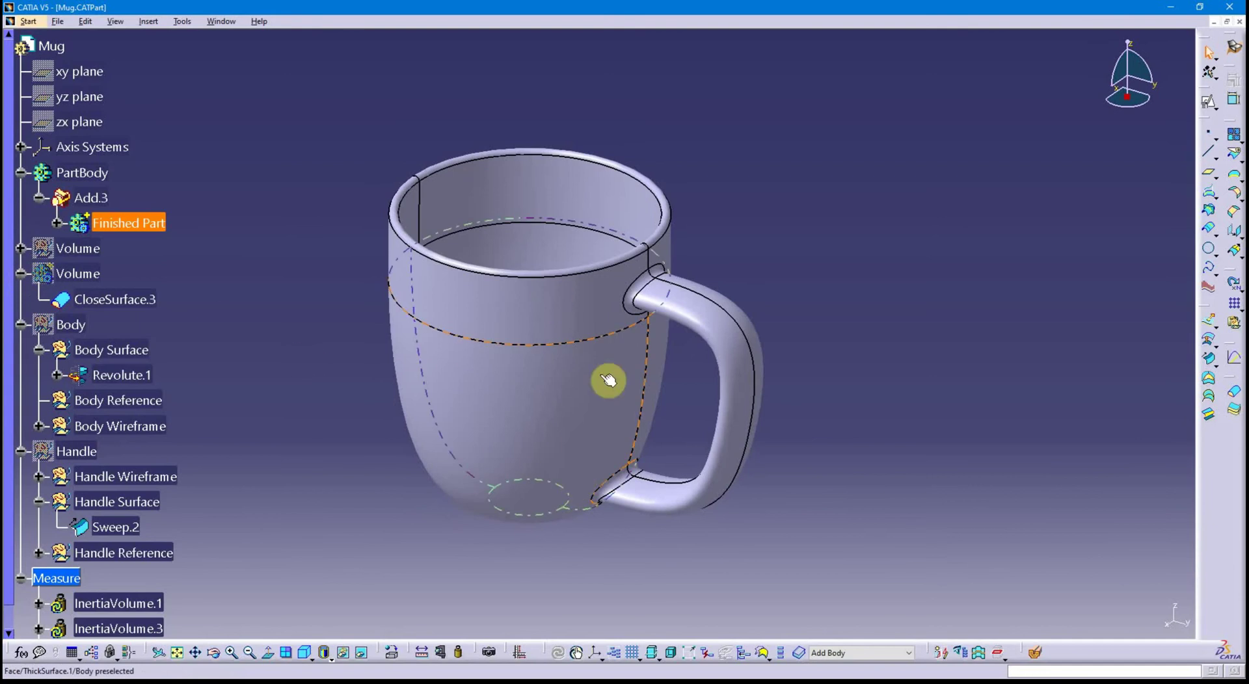
Pan and zoom the view to frame the finished coffee mug
{"action": "middle_click_drag", "start_coordinate": [557, 401], "coordinate": [589, 382]}
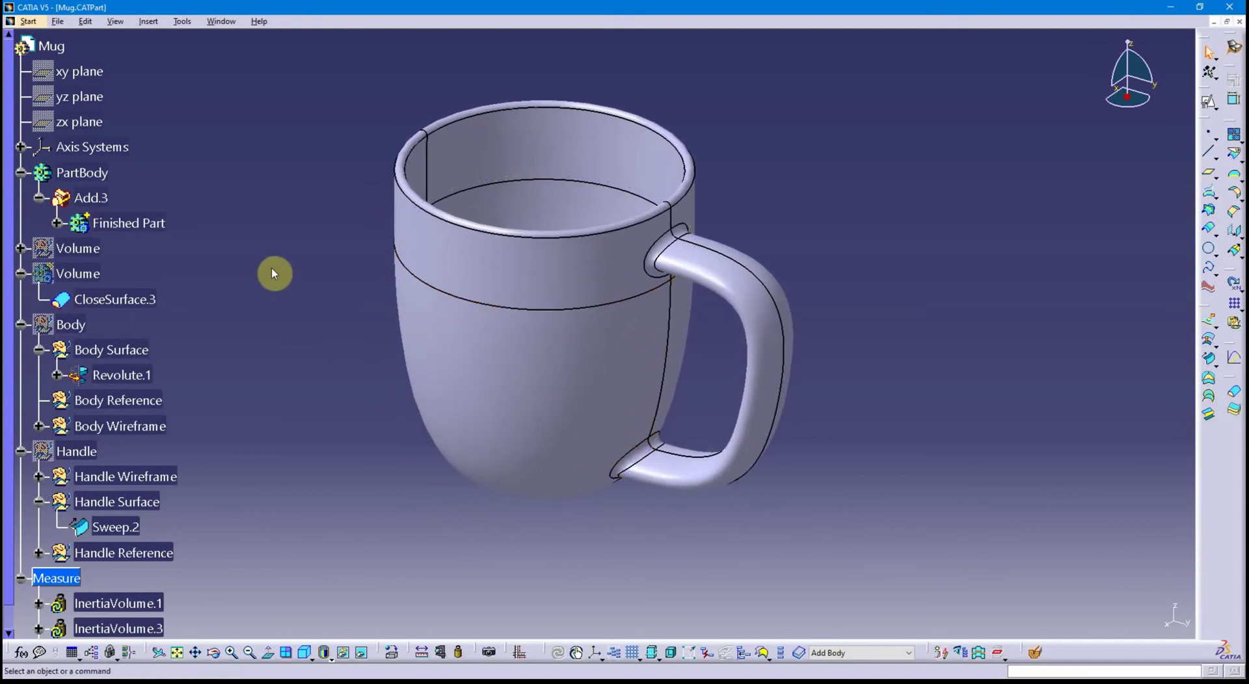
{"action": "middle_click_drag", "start_coordinate": [348, 268], "coordinate": [378, 353]}
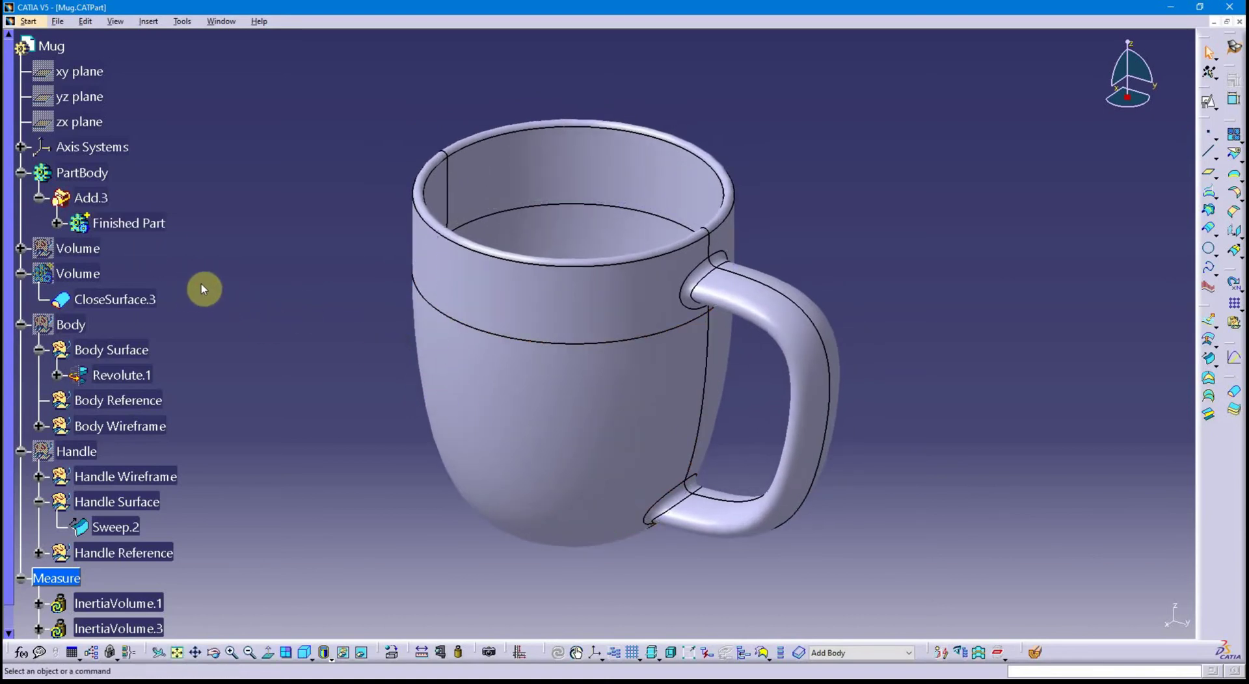
{"action": "mouse_move", "coordinate": [558, 419]}
{"action": "middle_mouse_down"}
{"action": "mouse_move", "coordinate": [574, 432]}
{"action": "mouse_move", "coordinate": [560, 409]}
{"action": "middle_mouse_up"}
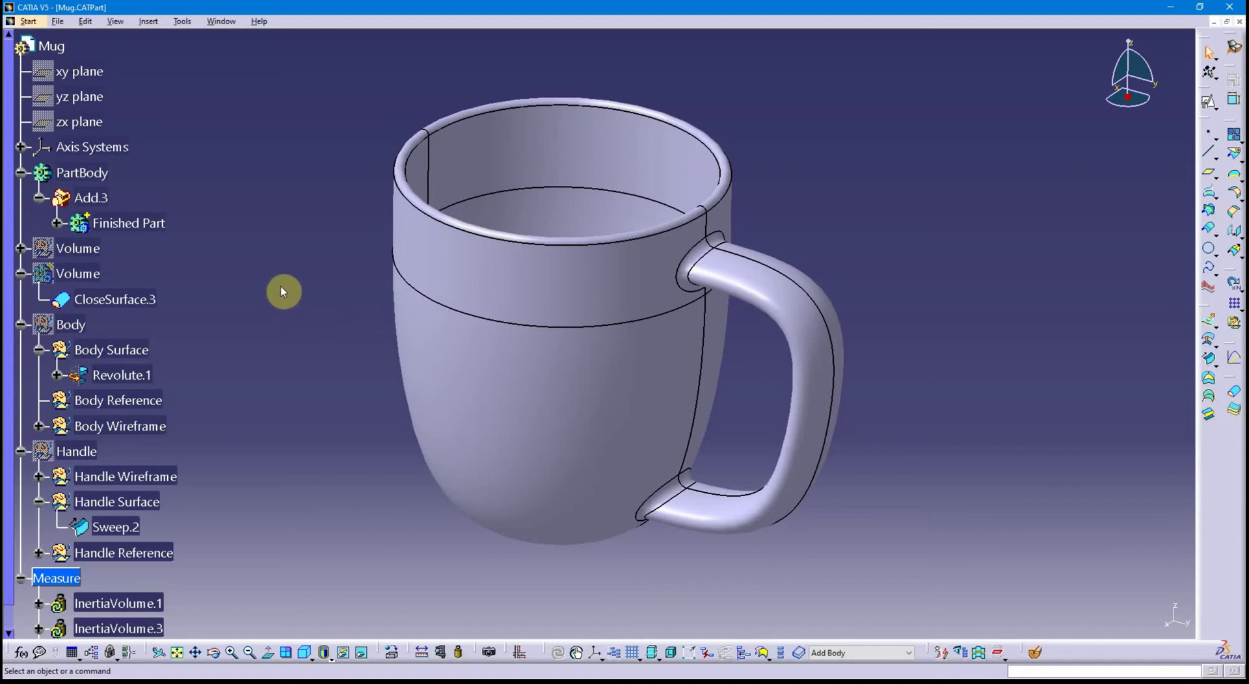
{"action": "scroll", "coordinate": [280, 291], "scroll_direction": "down", "scroll_amount": 3}
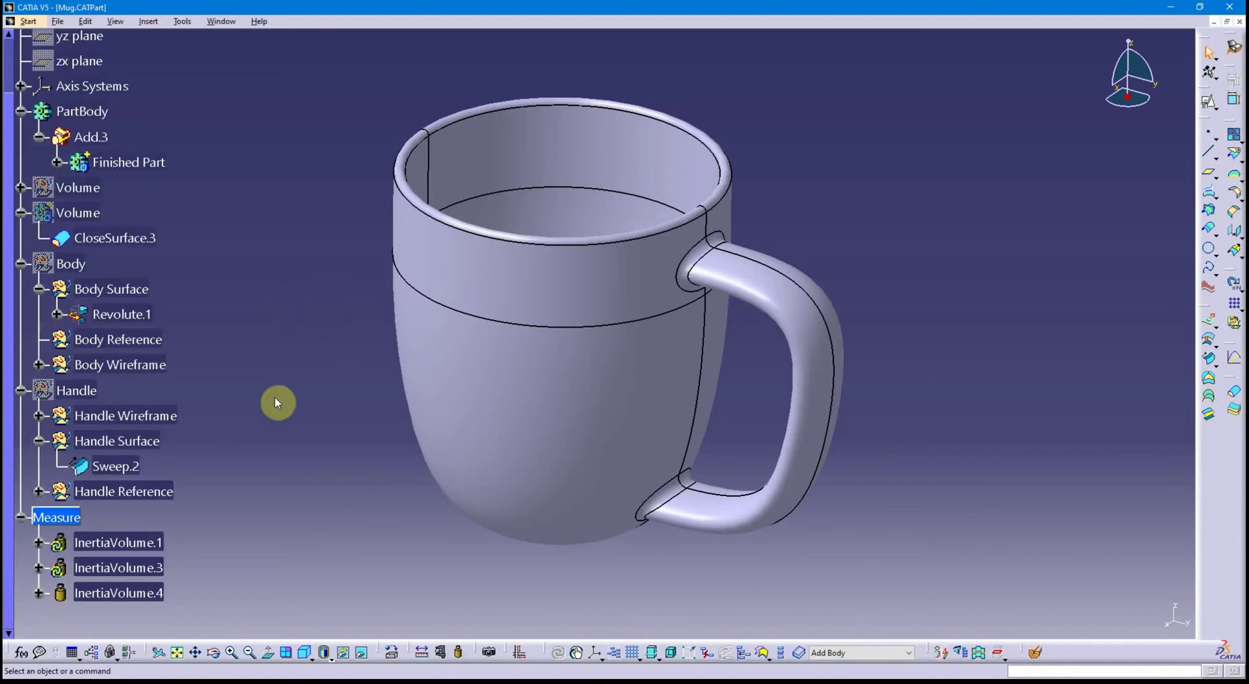
{"action": "scroll", "coordinate": [257, 401], "scroll_direction": "up", "scroll_amount": 8}
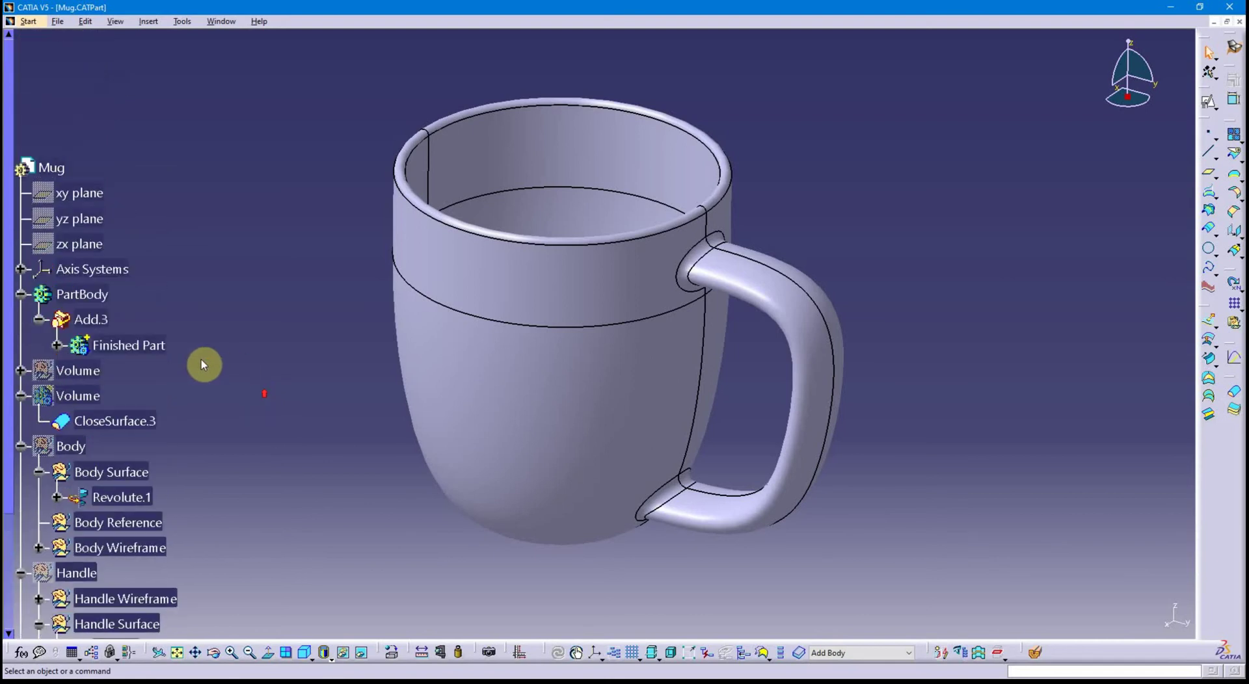
{"action": "scroll", "coordinate": [240, 356], "scroll_direction": "down", "scroll_amount": 6}
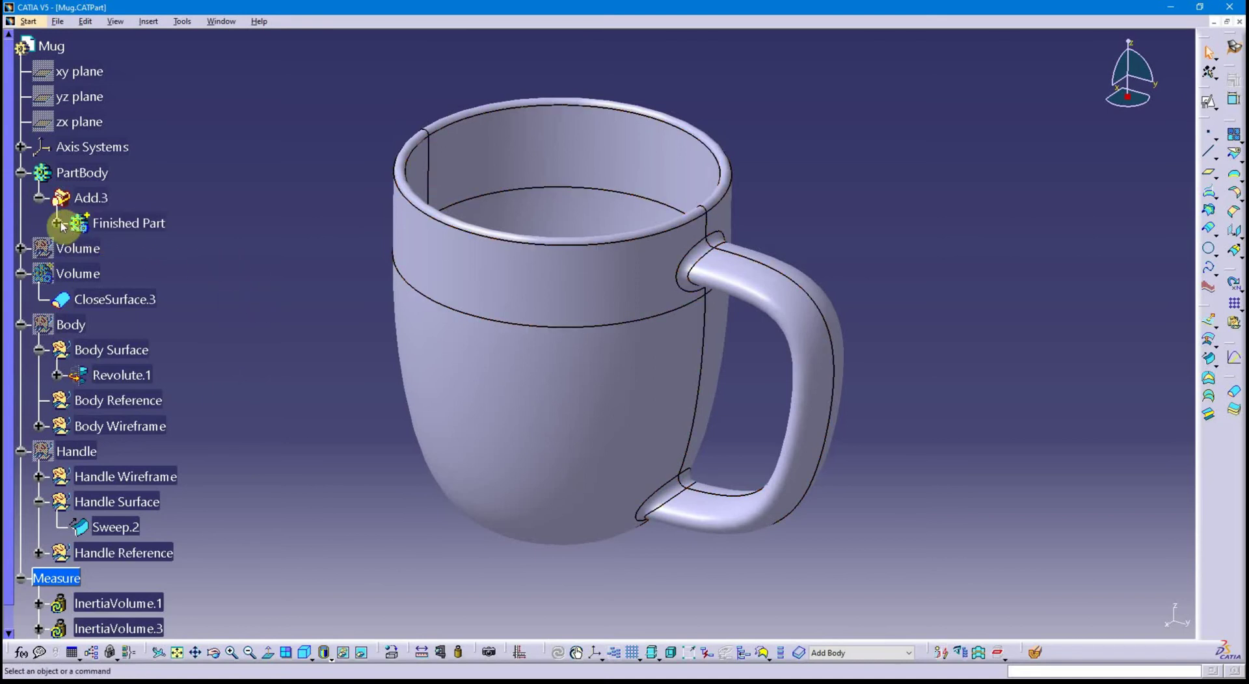
Select Finished Part and expand it and Add Body to show Add.2, Add.1, Trim.2, EdgeFillet.2
{"action": "left_click", "coordinate": [81, 223]}
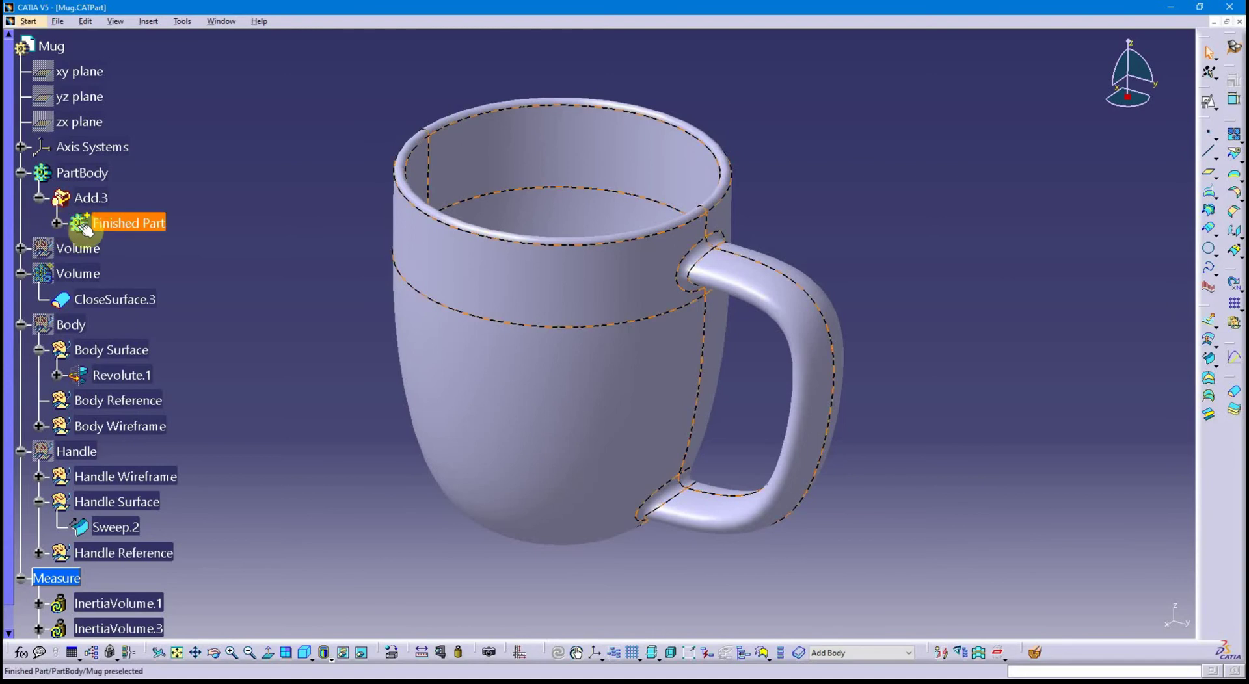
{"action": "middle_click_drag", "start_coordinate": [583, 428], "coordinate": [580, 393]}
{"action": "left_click", "coordinate": [207, 393]}
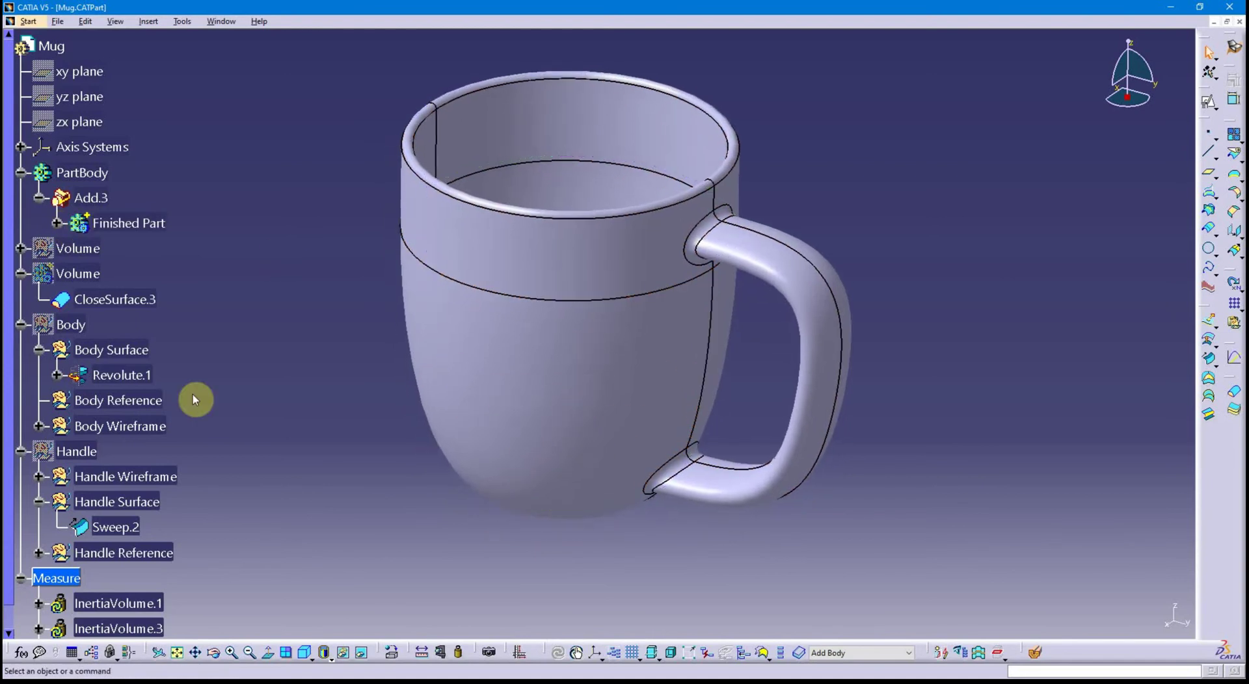
{"action": "left_click", "coordinate": [572, 366]}
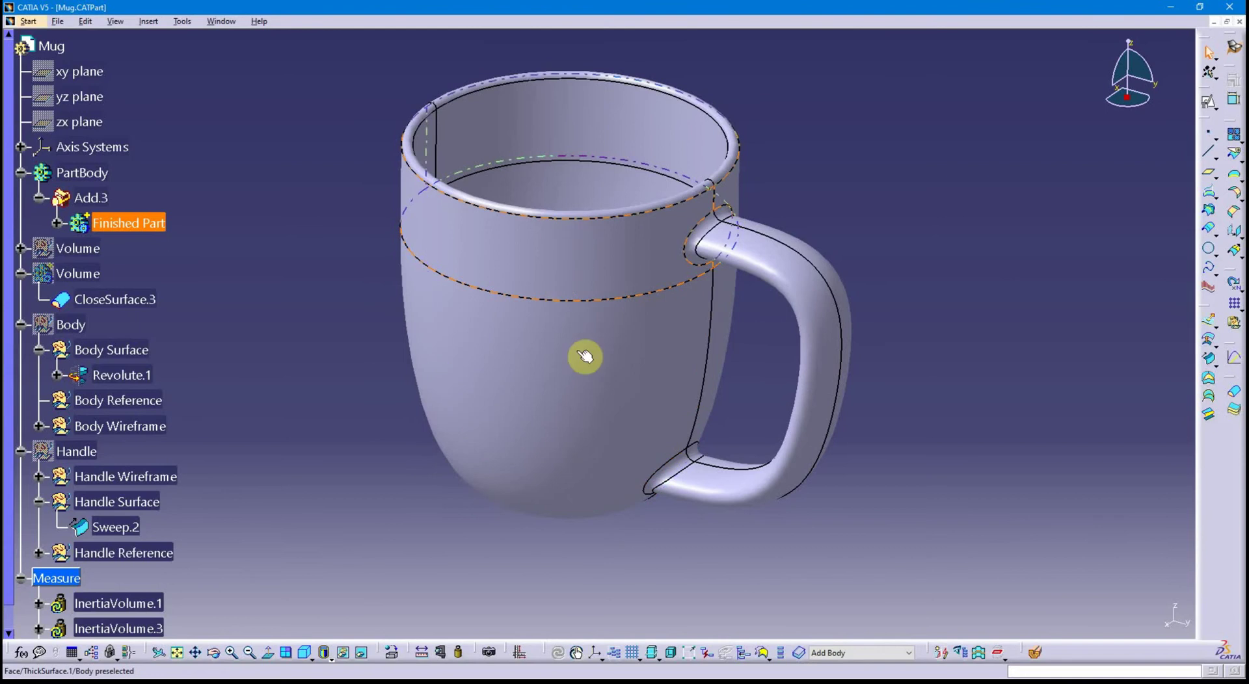
{"action": "middle_click_drag", "start_coordinate": [600, 406], "coordinate": [591, 363]}
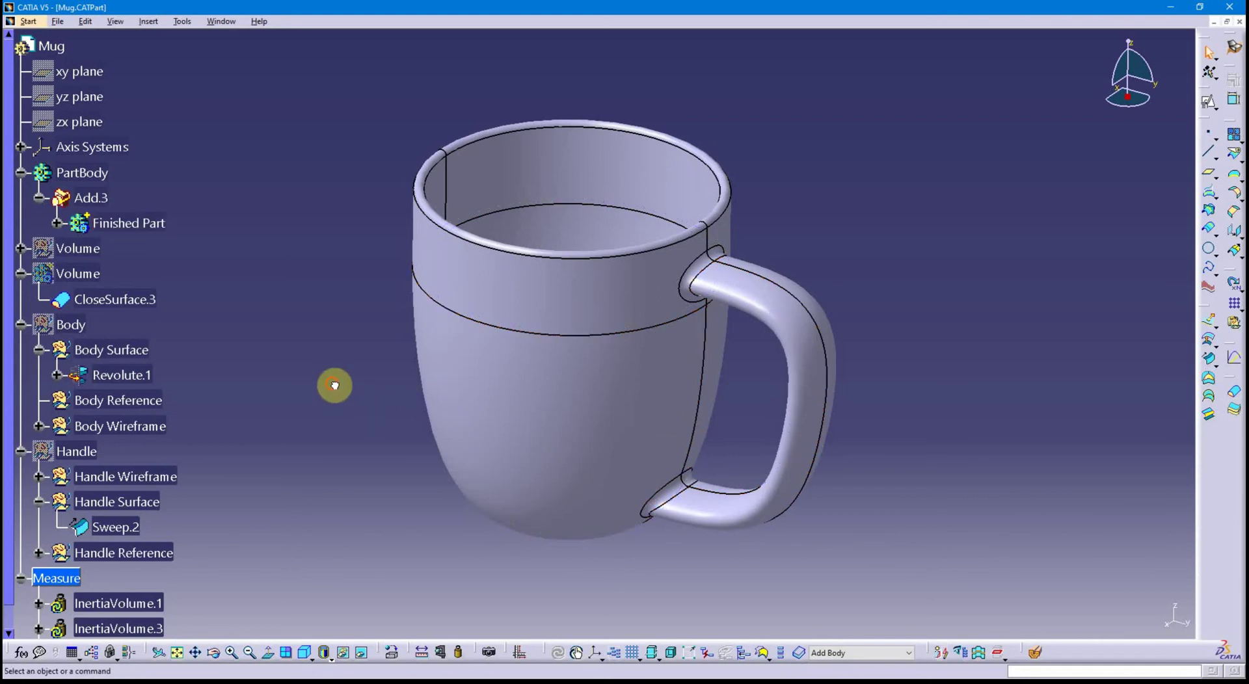
{"action": "left_click", "coordinate": [57, 222]}
{"action": "left_click", "coordinate": [93, 276]}
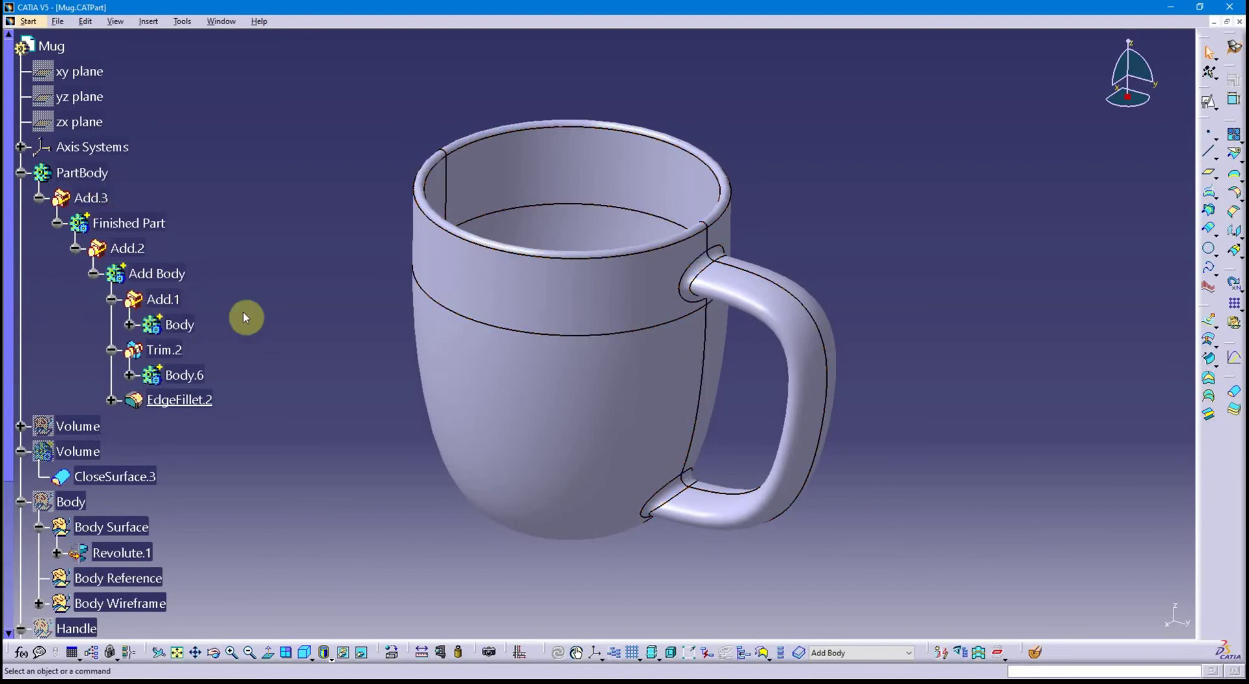
Expand Body to show ThickSurface.1 and TritangentFillet.2
{"action": "left_click", "coordinate": [280, 330]}
{"action": "left_click", "coordinate": [130, 325]}
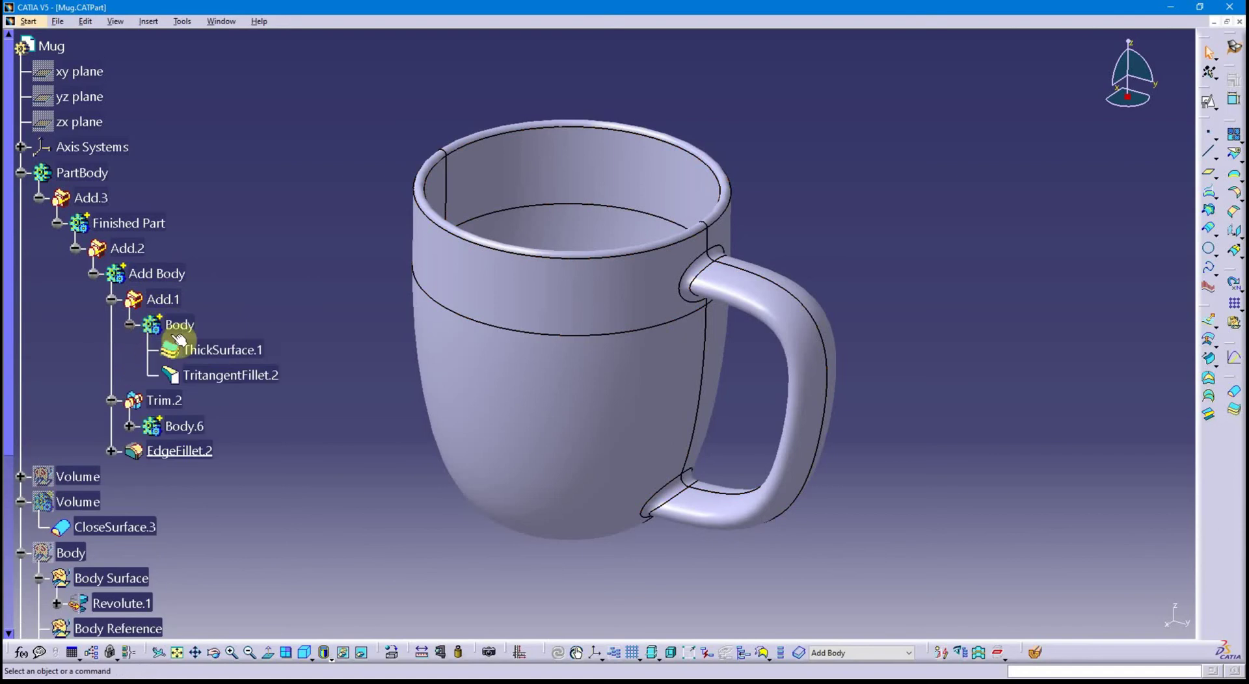
{"action": "middle_click_drag", "start_coordinate": [413, 379], "coordinate": [442, 389]}
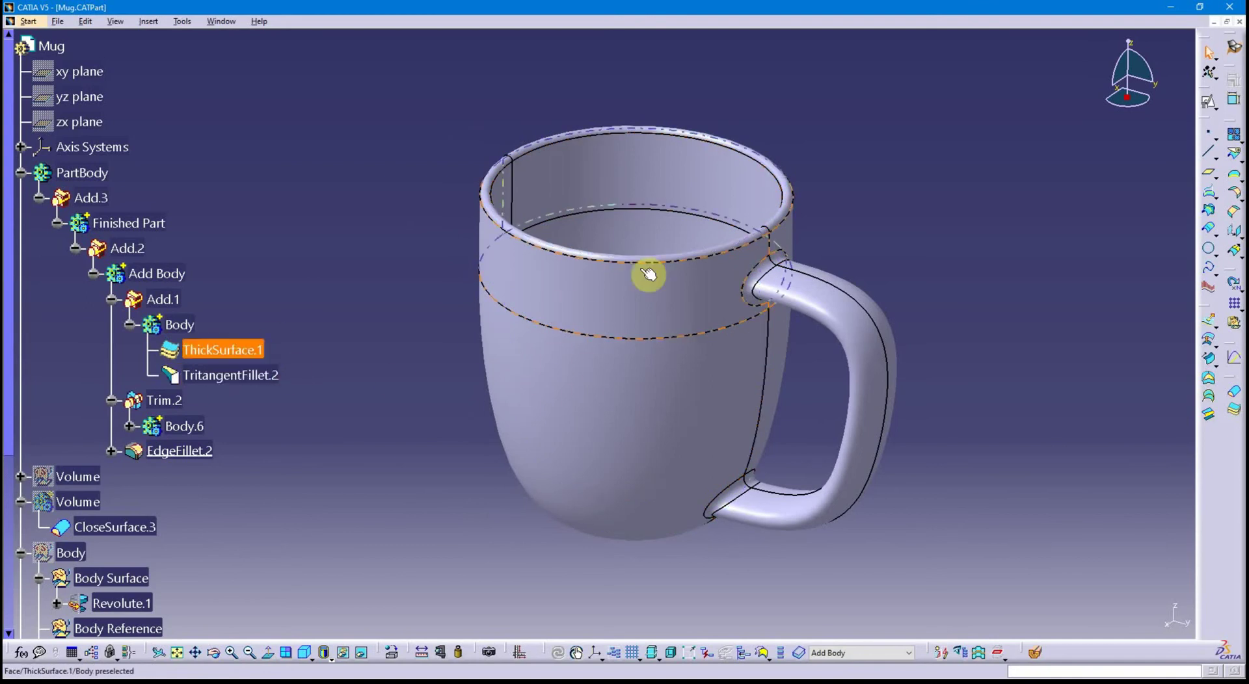
{"action": "middle_click_drag", "start_coordinate": [611, 424], "coordinate": [616, 387]}
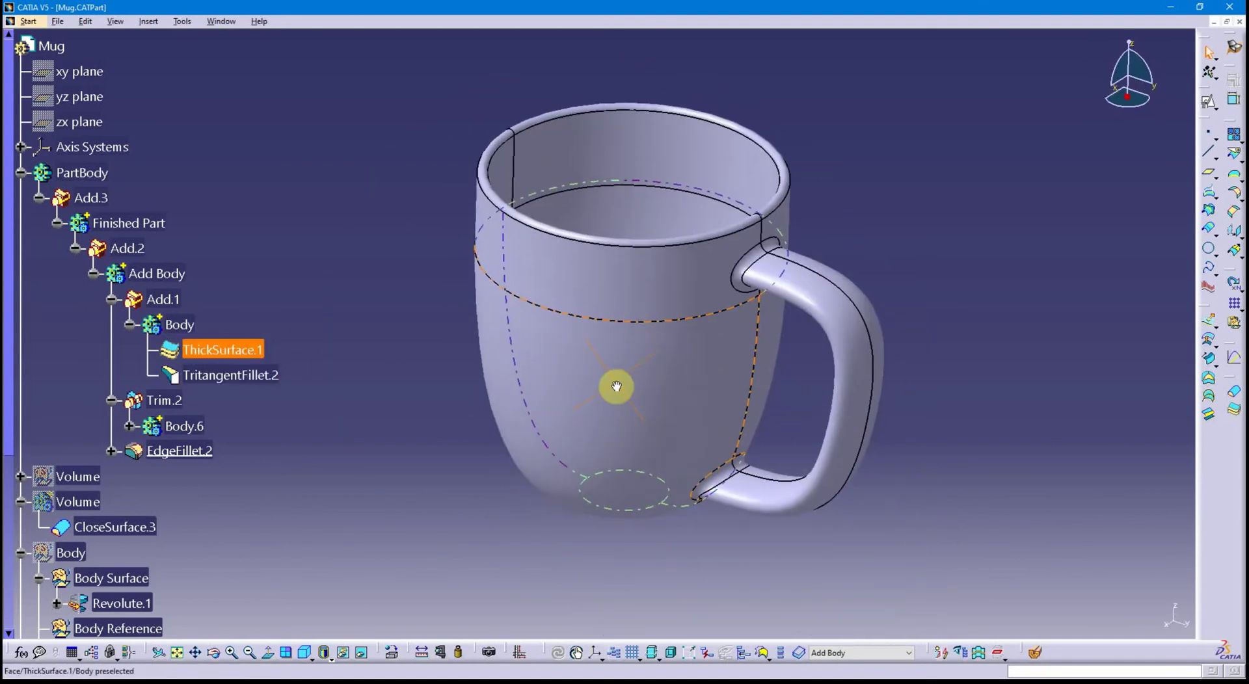
Expand Body.6 to reveal CloseSurface.2 and Thickness.2, then turn the mug to another angle
{"action": "left_click", "coordinate": [130, 426]}
{"action": "scroll", "coordinate": [216, 431], "scroll_direction": "down", "scroll_amount": 2}
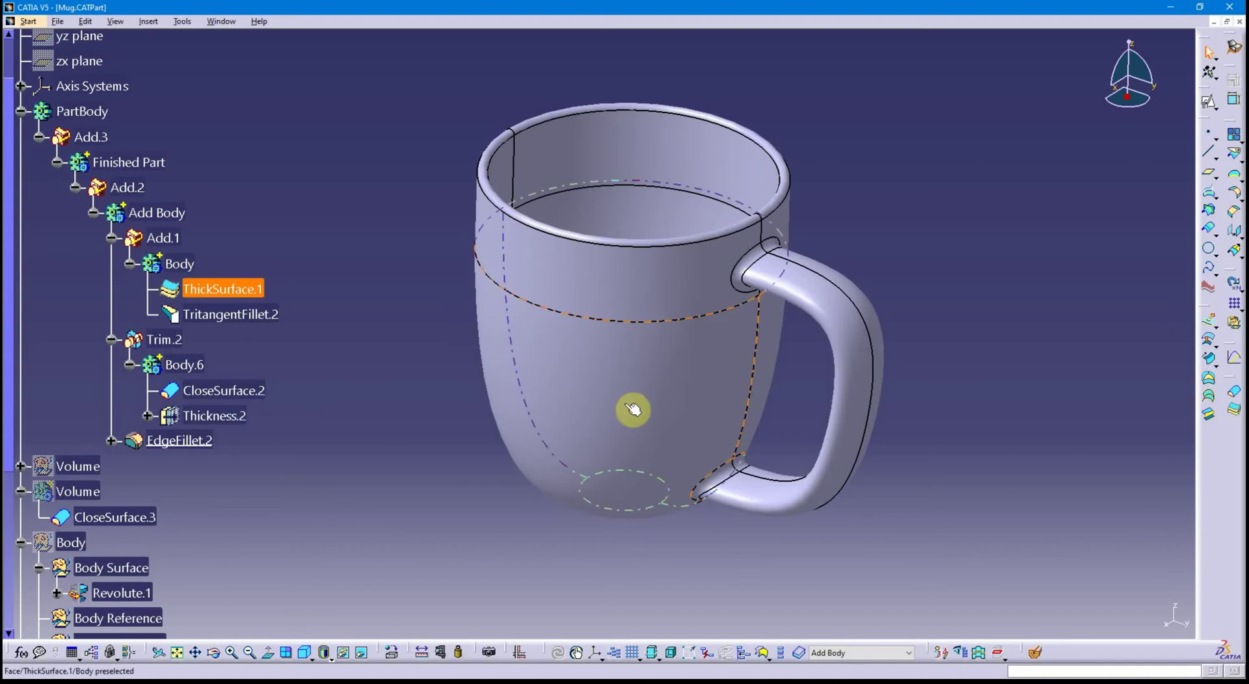
{"action": "middle_click_drag", "start_coordinate": [636, 407], "coordinate": [586, 386]}
{"action": "middle_click_drag", "start_coordinate": [680, 469], "coordinate": [404, 435]}
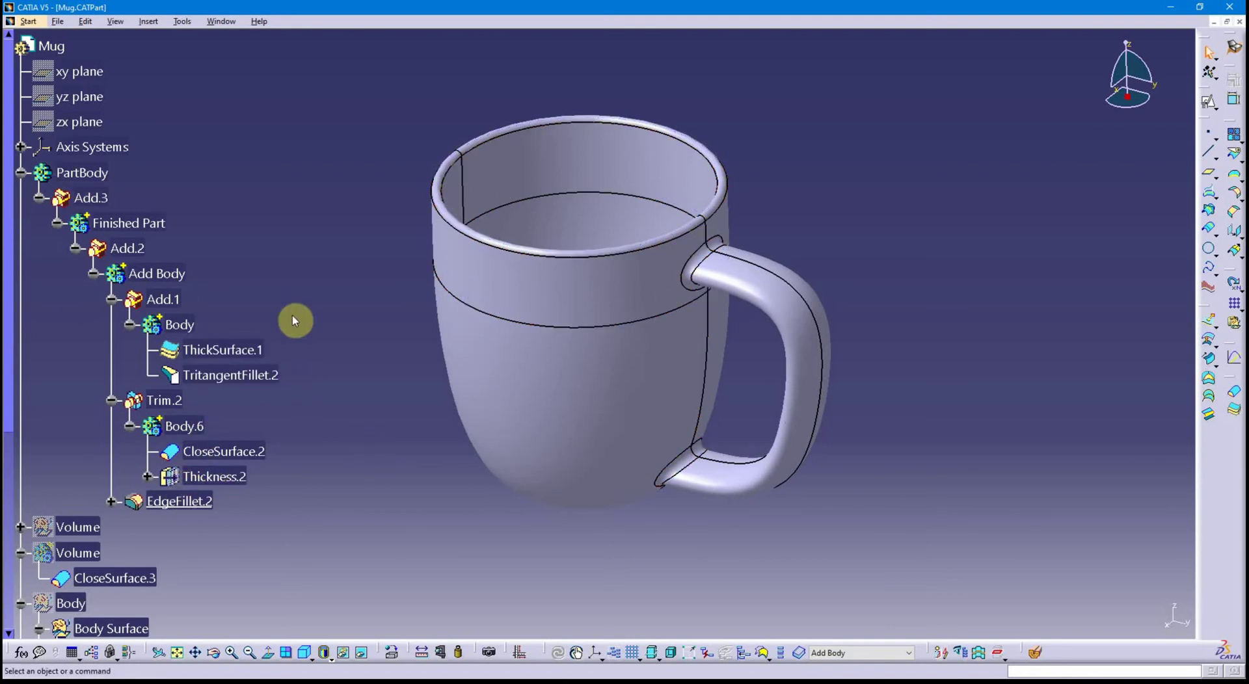
{"action": "scroll", "coordinate": [302, 307], "scroll_direction": "down", "scroll_amount": 2}
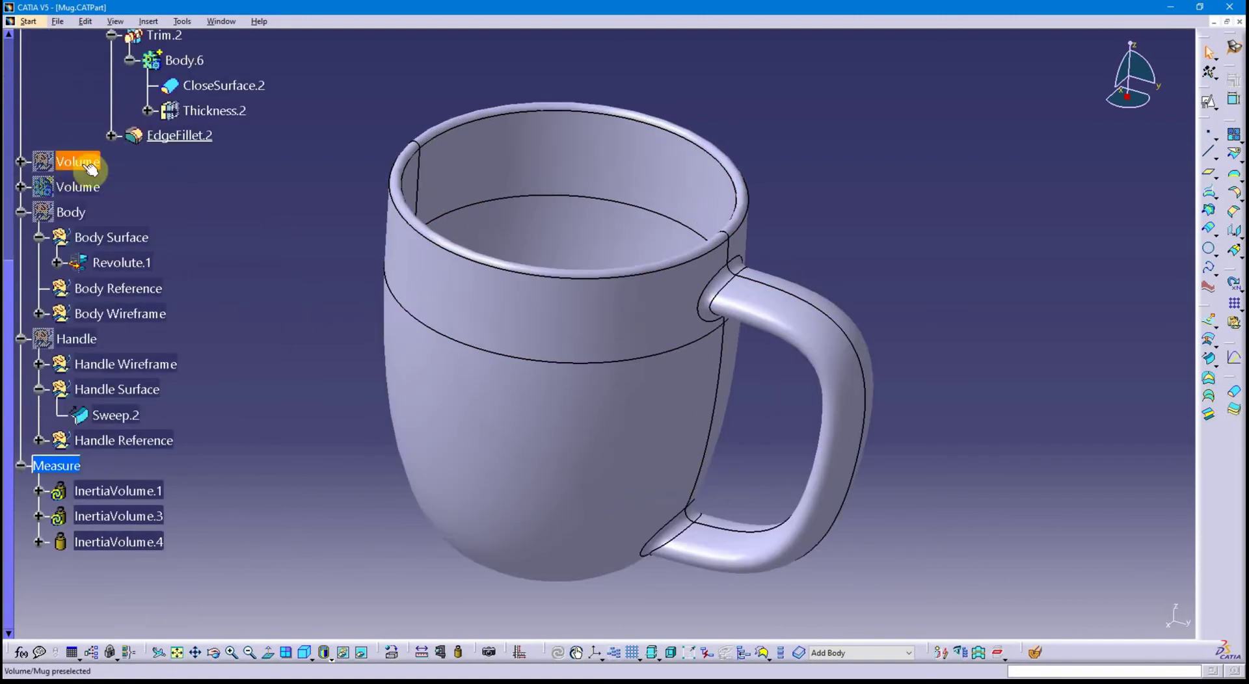
{"action": "scroll", "coordinate": [134, 272], "scroll_direction": "up", "scroll_amount": 4}
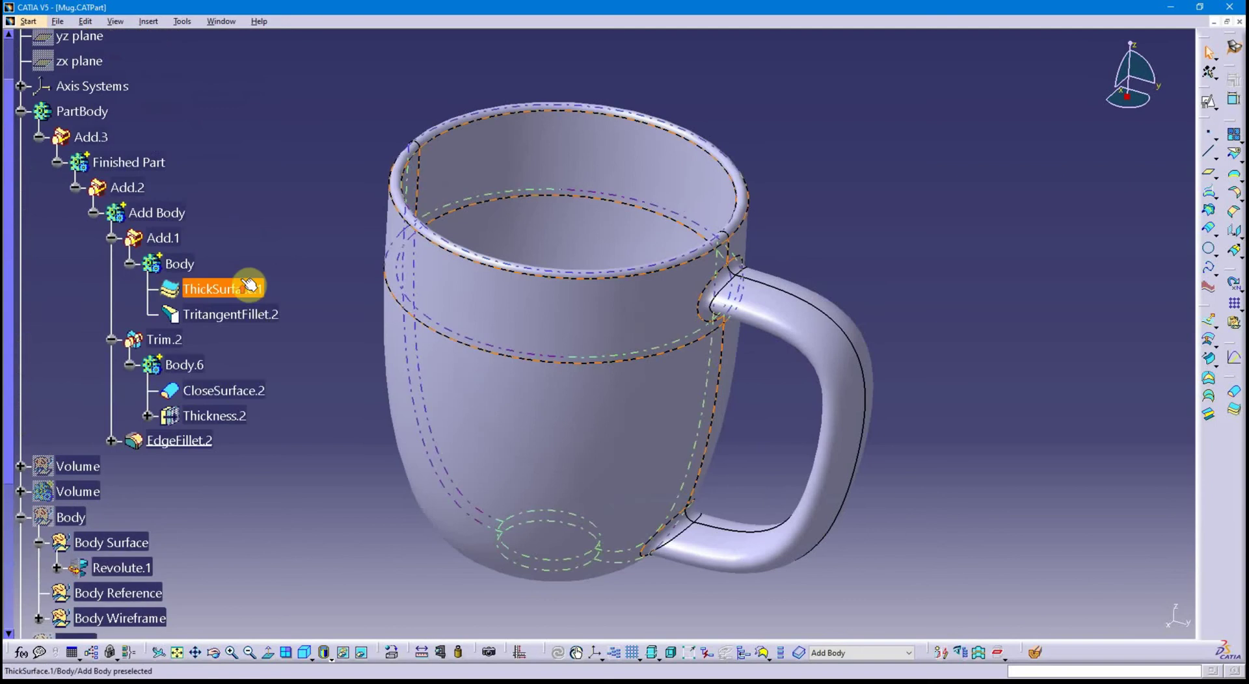
Hide PartBody so the finished mug solid disappears
{"action": "right_click", "coordinate": [94, 121]}
{"action": "left_click", "coordinate": [139, 160]}
{"action": "scroll", "coordinate": [237, 270], "scroll_direction": "down", "scroll_amount": 4}
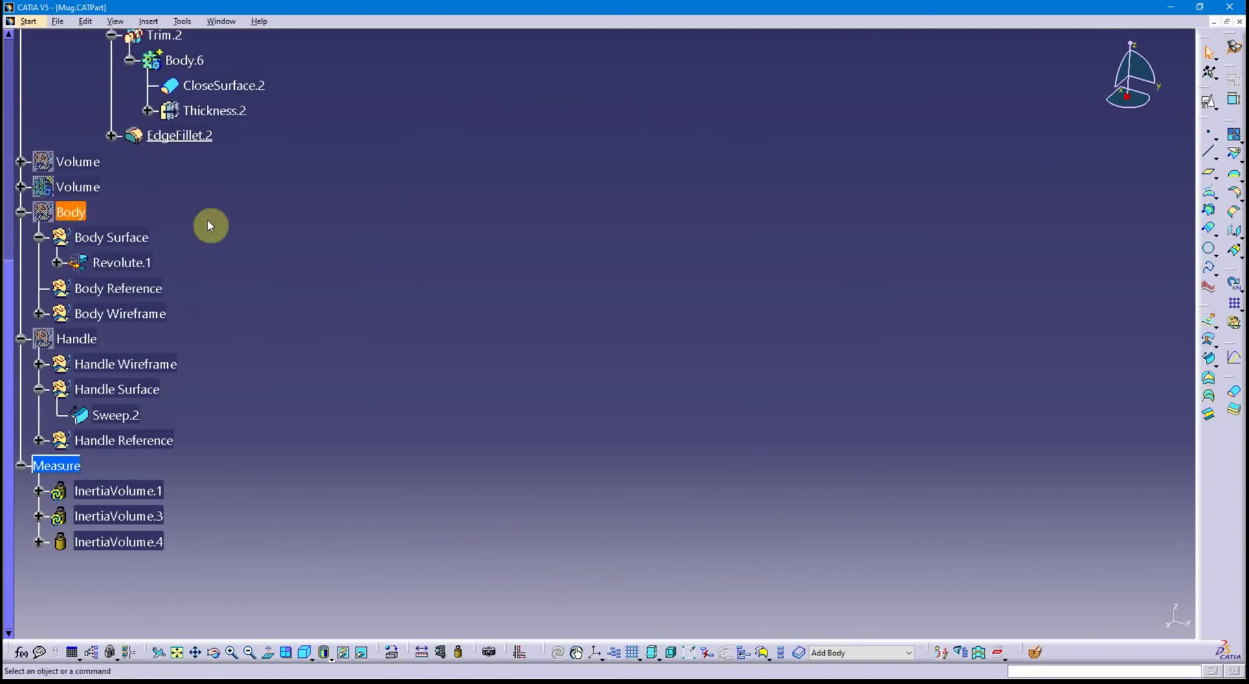
Show the Body set's open revolved surface, Revolute.1, without the handle
{"action": "right_click", "coordinate": [83, 212]}
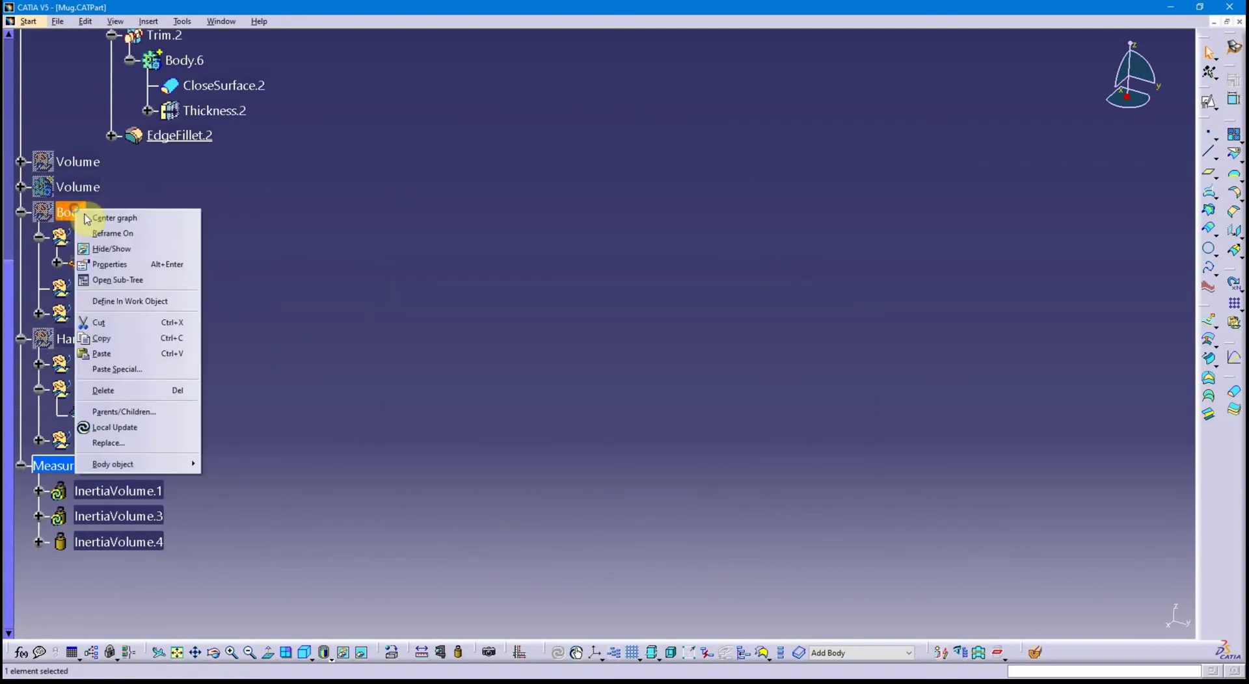
{"action": "left_click", "coordinate": [121, 250]}
{"action": "mouse_move", "coordinate": [519, 407]}
{"action": "middle_mouse_down"}
{"action": "mouse_move", "coordinate": [524, 384]}
{"action": "mouse_move", "coordinate": [519, 483]}
{"action": "mouse_move", "coordinate": [526, 412]}
{"action": "mouse_move", "coordinate": [490, 315]}
{"action": "mouse_move", "coordinate": [518, 396]}
{"action": "middle_mouse_up"}
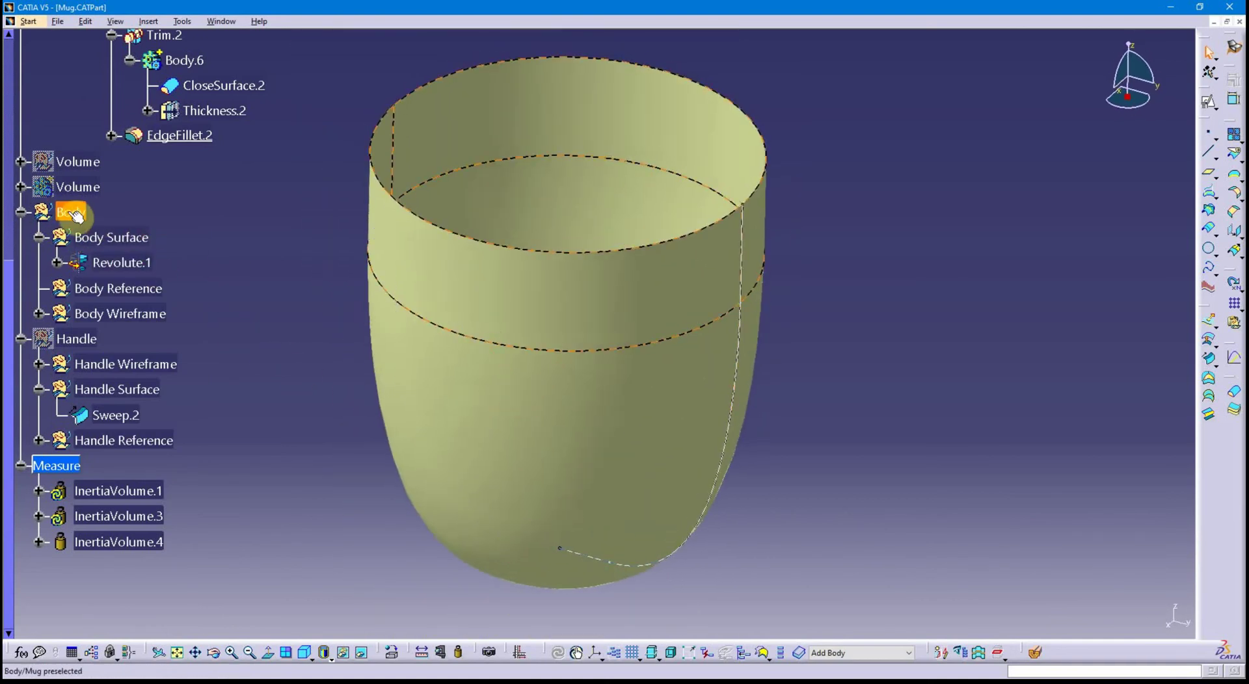
{"action": "scroll", "coordinate": [290, 298], "scroll_direction": "up", "scroll_amount": 3}
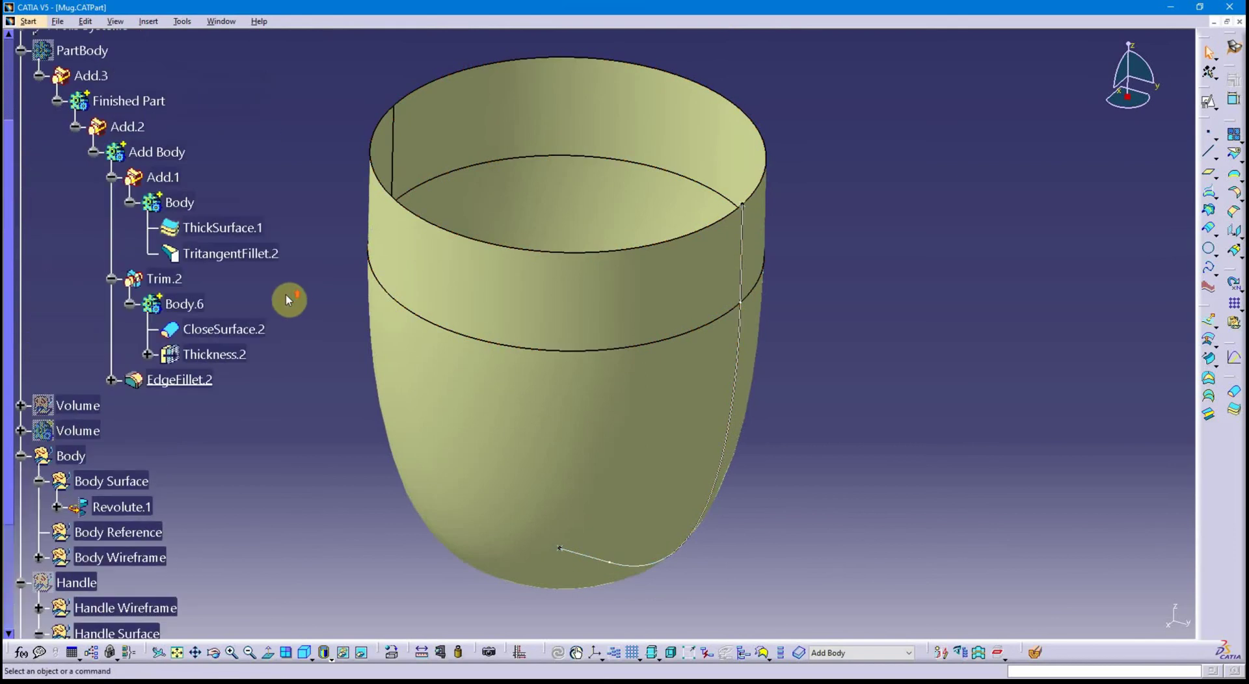
{"action": "scroll", "coordinate": [269, 367], "scroll_direction": "down", "scroll_amount": 3}
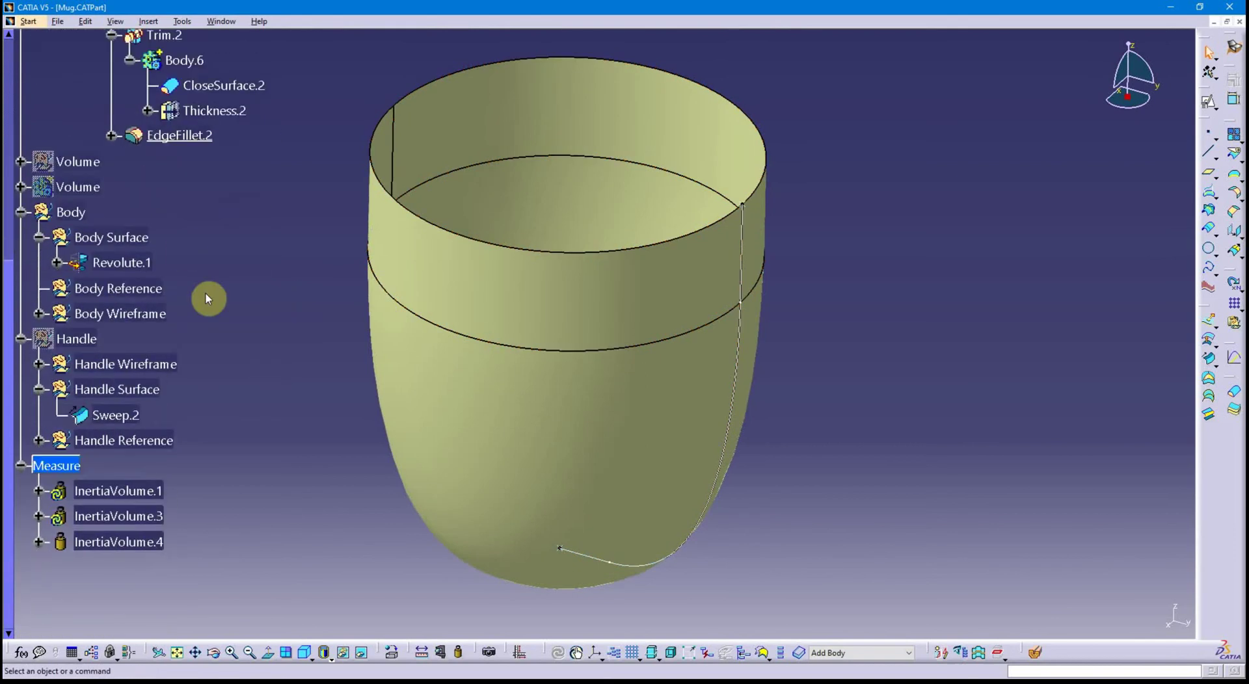
{"action": "scroll", "coordinate": [217, 292], "scroll_direction": "up", "scroll_amount": 2}
{"action": "scroll", "coordinate": [217, 293], "scroll_direction": "down", "scroll_amount": 1}
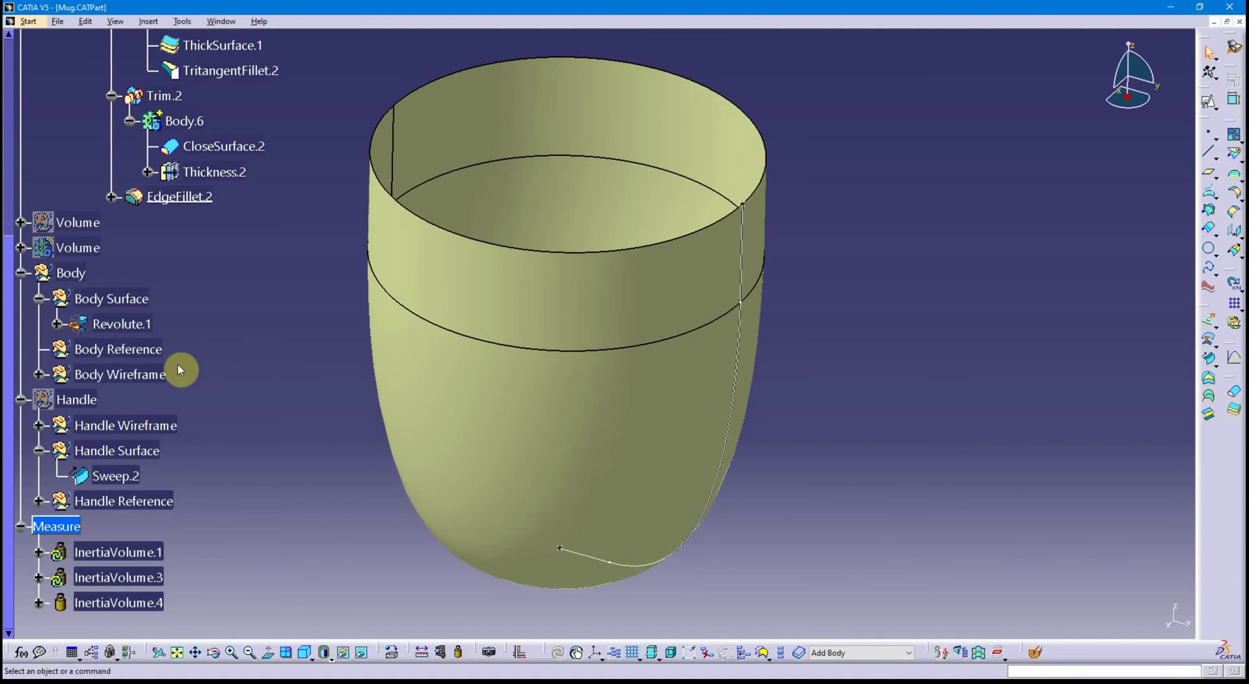
Collapse Body Wireframe and expand Handle Wireframe to list Spline.2, its tensions and Points 5–16
{"action": "left_click", "coordinate": [39, 375]}
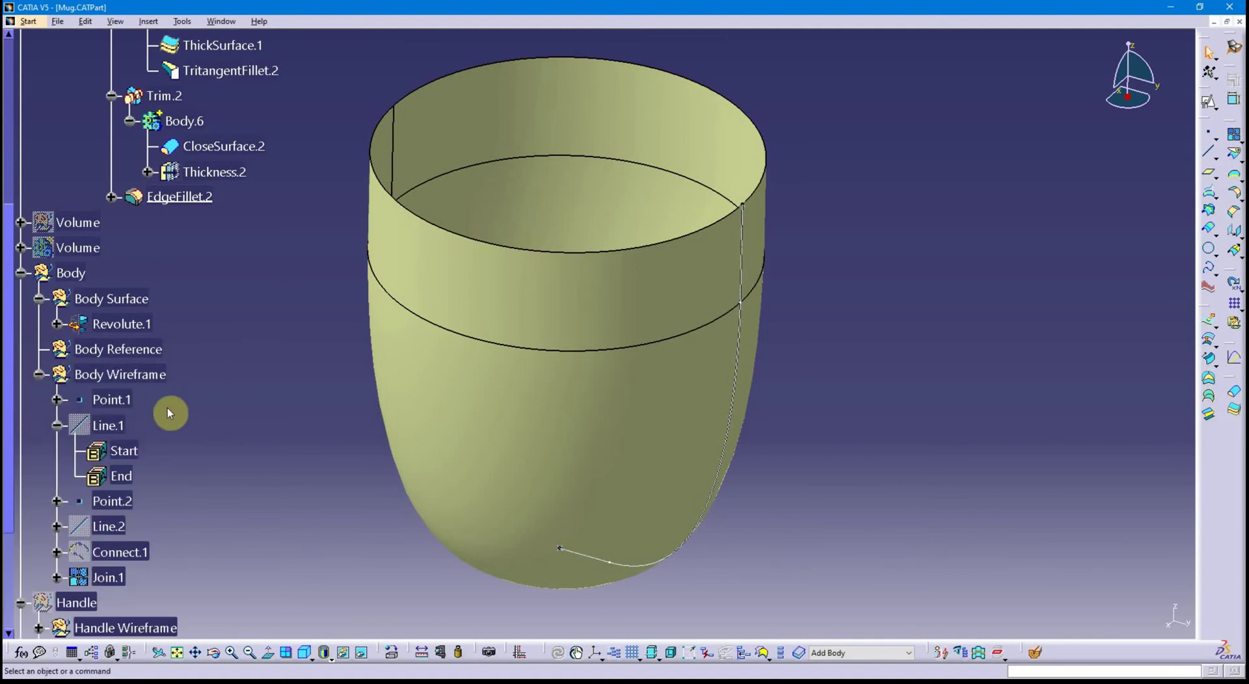
{"action": "left_click", "coordinate": [39, 374]}
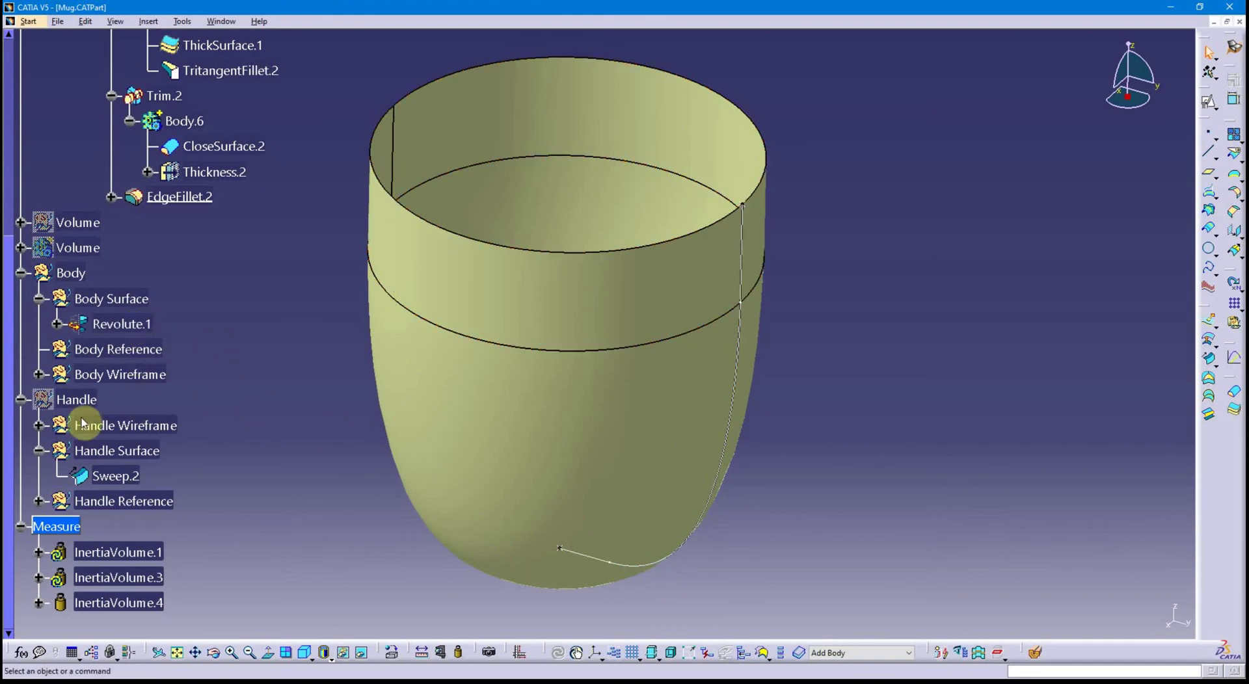
{"action": "left_click", "coordinate": [39, 425]}
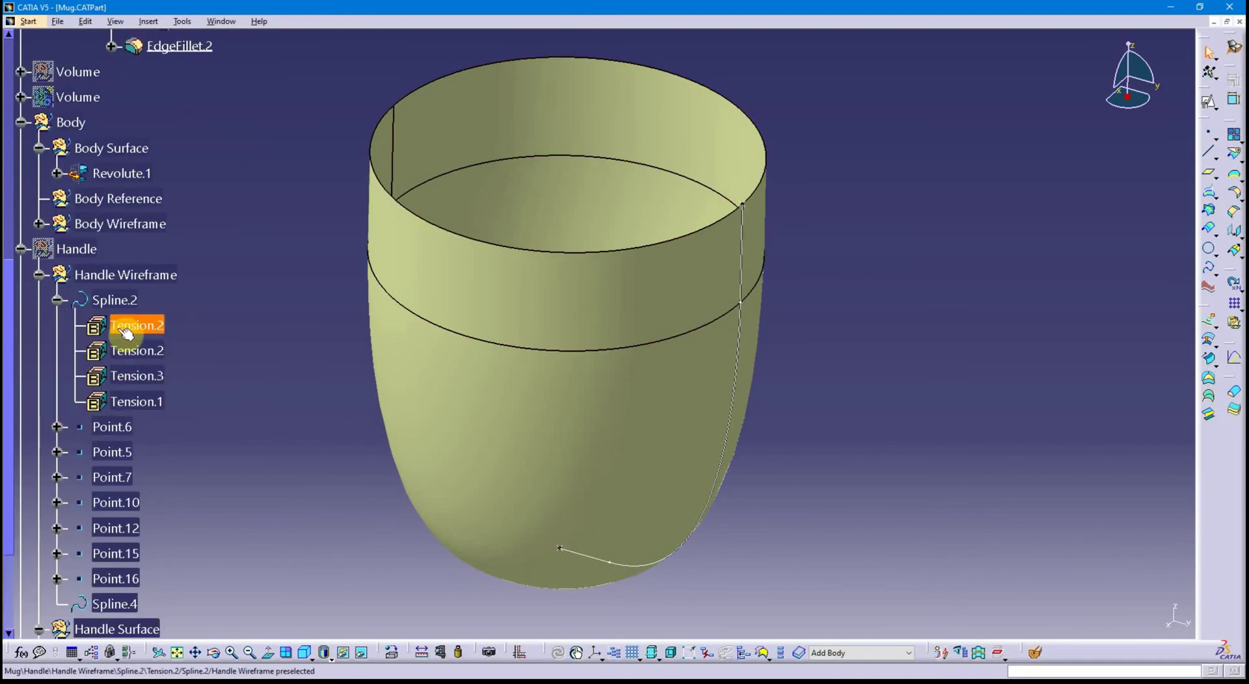
{"action": "scroll", "coordinate": [327, 555], "scroll_direction": "down", "scroll_amount": 2}
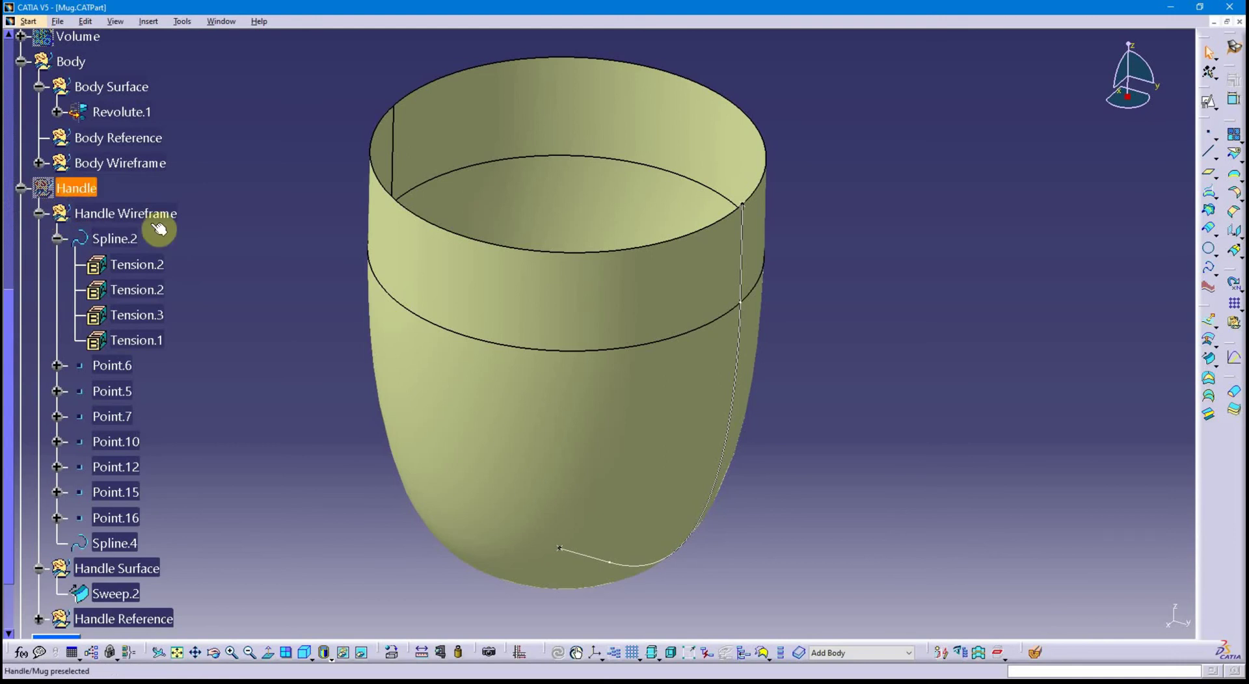
{"action": "scroll", "coordinate": [85, 230], "scroll_direction": "up", "scroll_amount": 2}
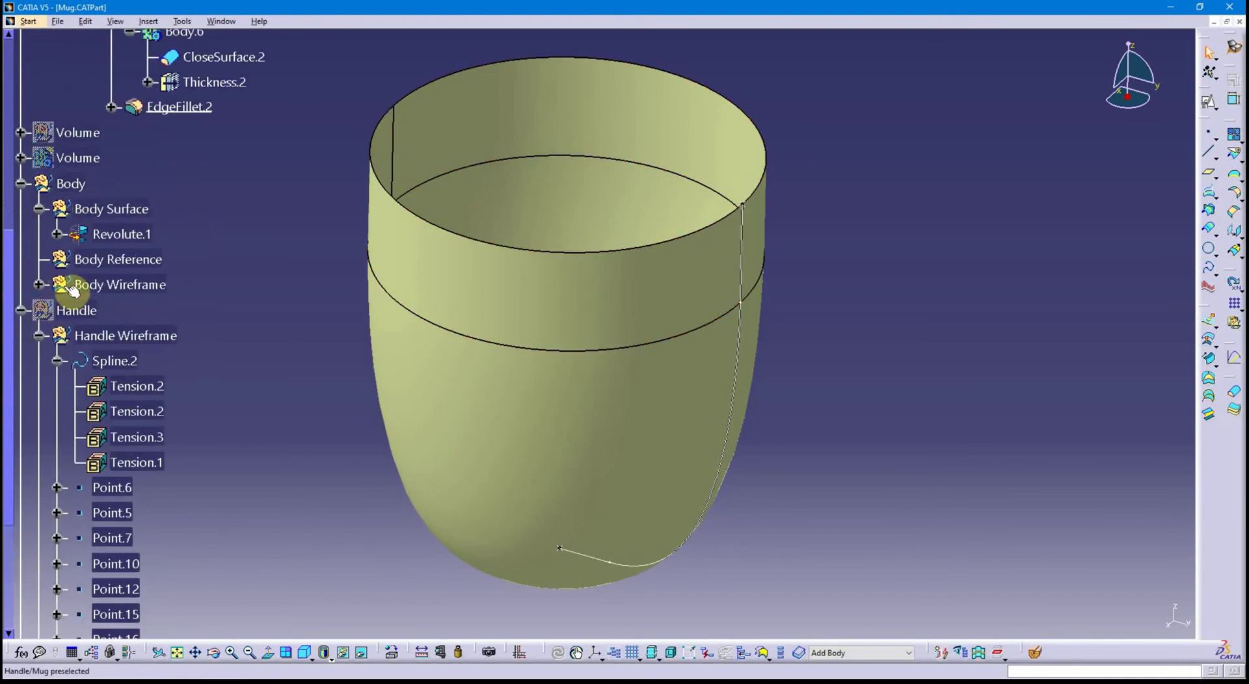
Unhide the Handle body and rotate the model so Sweep.2 appears beside the mug body
{"action": "right_click", "coordinate": [79, 313]}
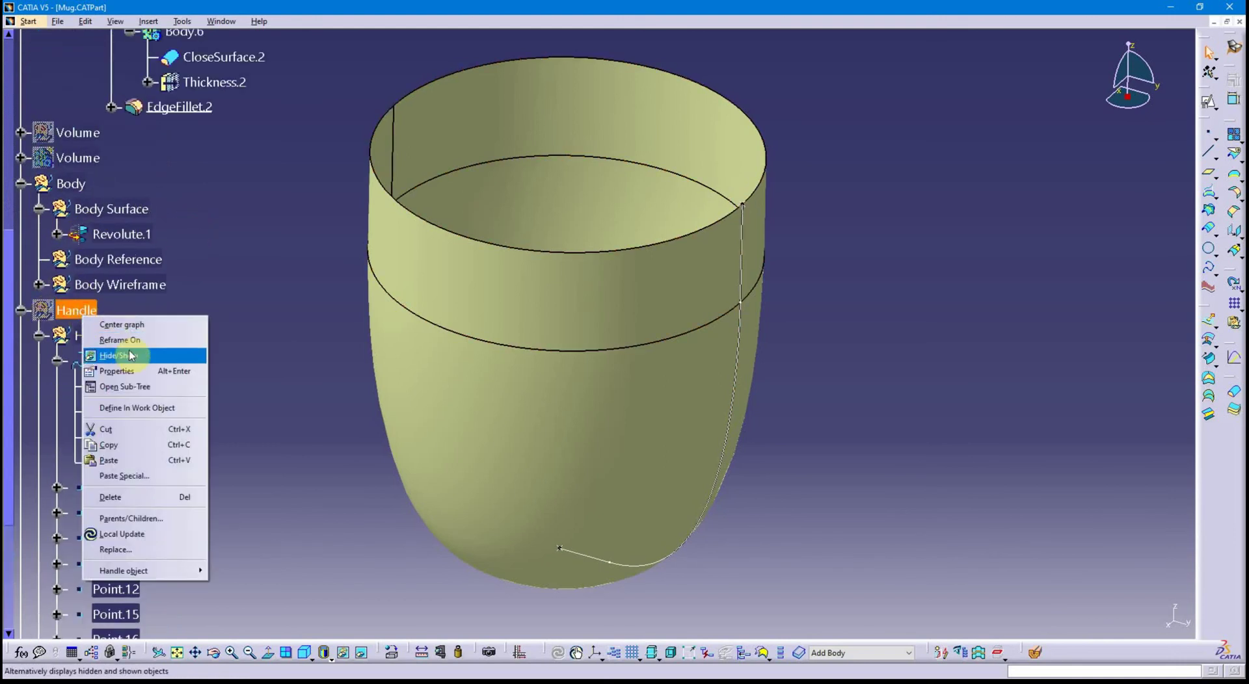
{"action": "left_click", "coordinate": [118, 355]}
{"action": "middle_click_drag", "start_coordinate": [518, 495], "coordinate": [546, 303]}
{"action": "middle_click_drag", "start_coordinate": [807, 115], "coordinate": [601, 289]}
{"action": "middle_click_drag", "start_coordinate": [508, 315], "coordinate": [404, 399]}
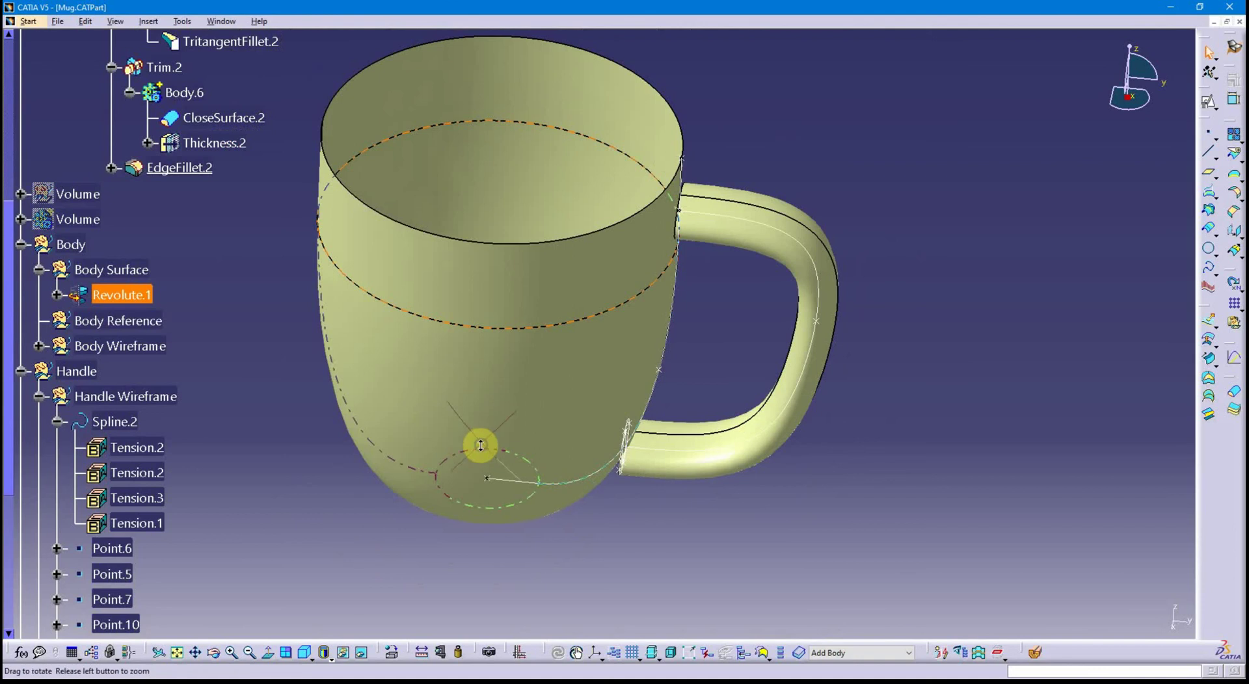
{"action": "middle_click_drag", "start_coordinate": [479, 441], "coordinate": [647, 221]}
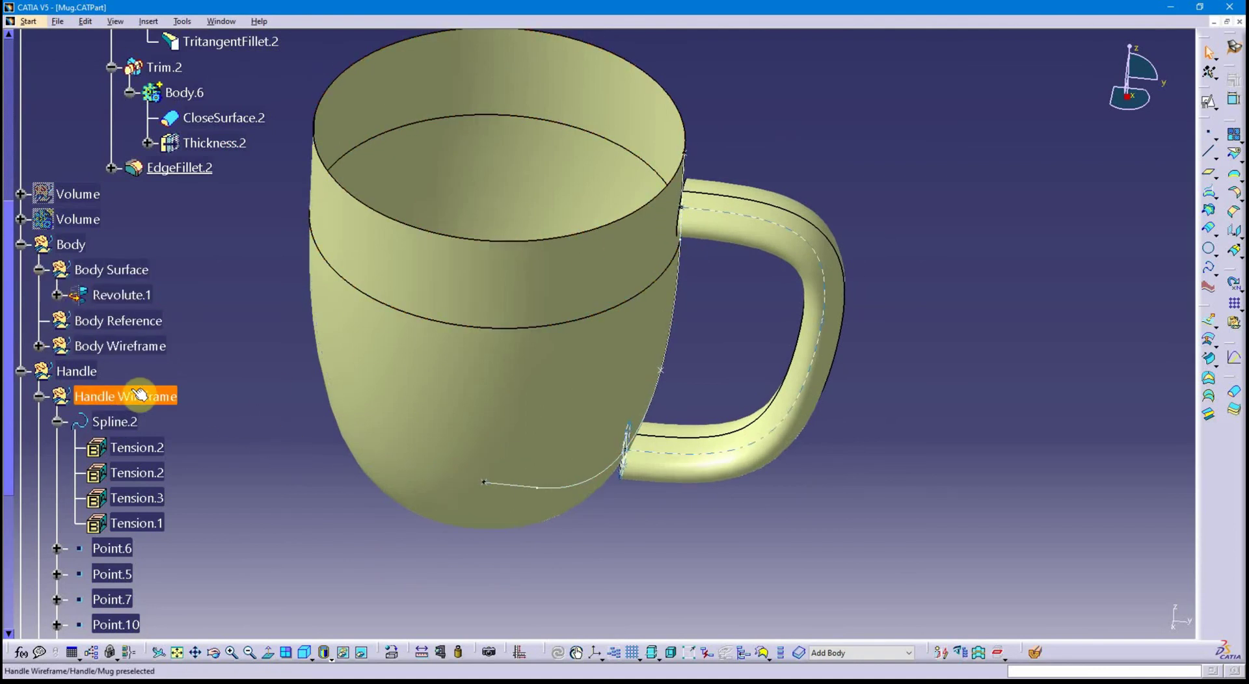
Collapse Spline.2's tension entries and the Handle Wireframe set
{"action": "scroll", "coordinate": [155, 368], "scroll_direction": "down", "scroll_amount": 2}
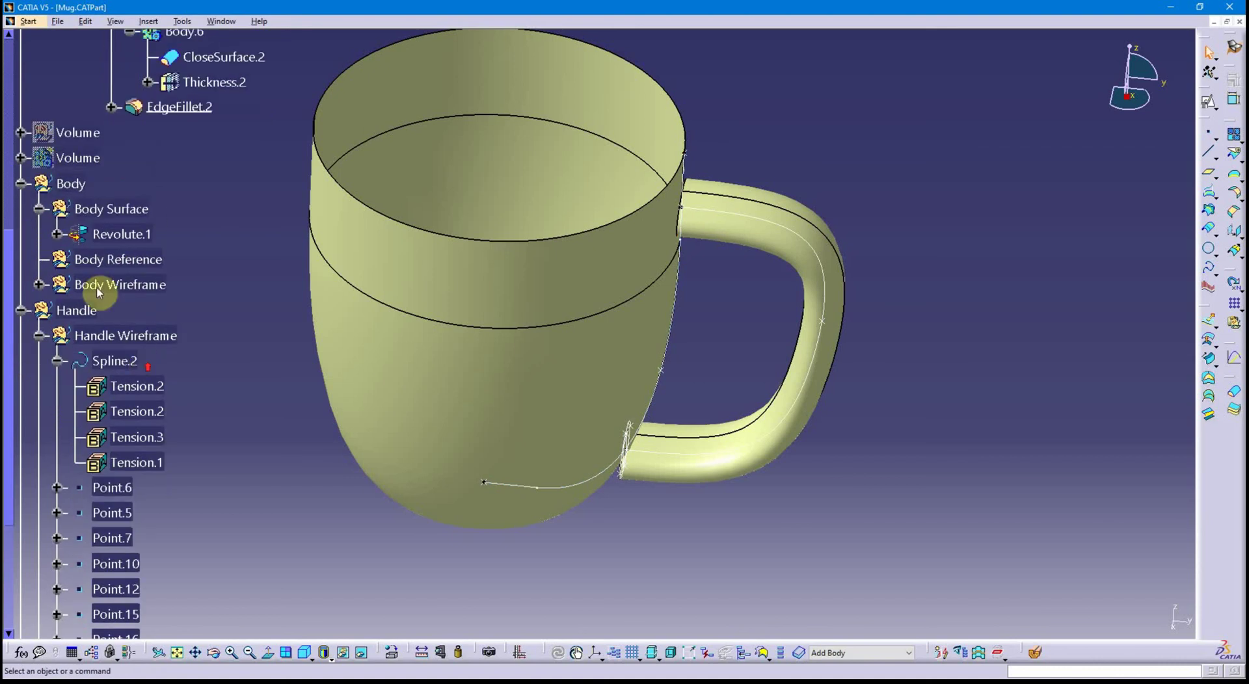
{"action": "left_click", "coordinate": [57, 361]}
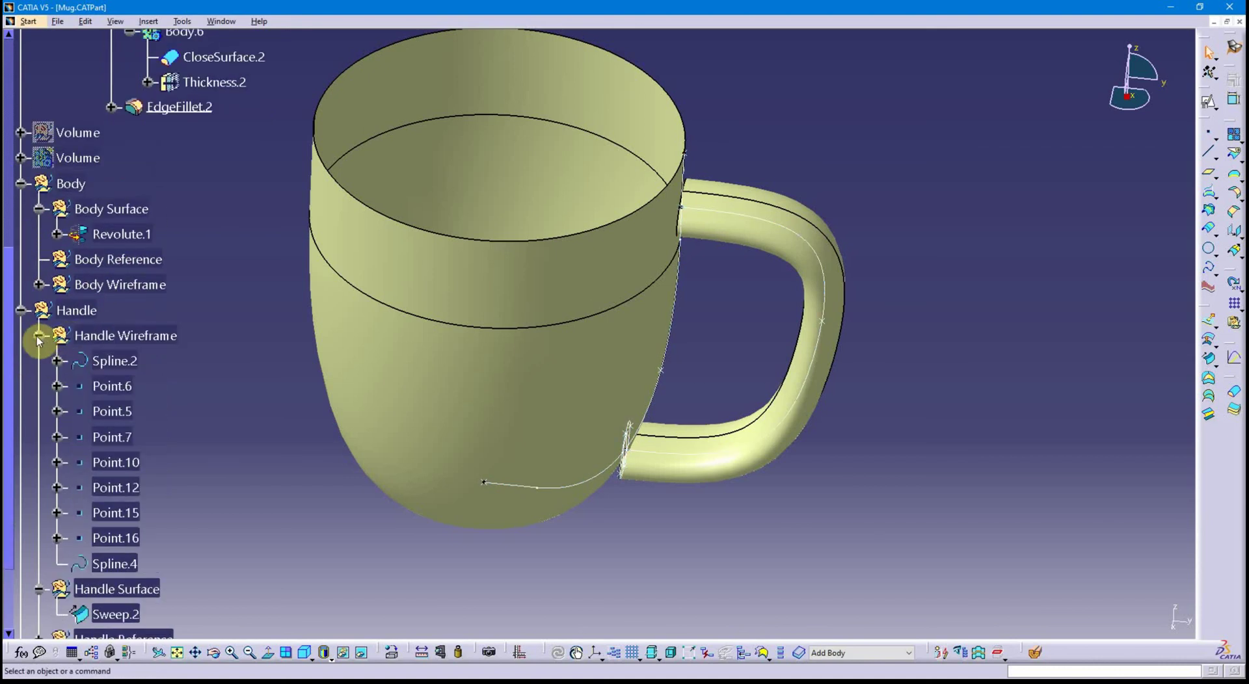
{"action": "left_click", "coordinate": [40, 335]}
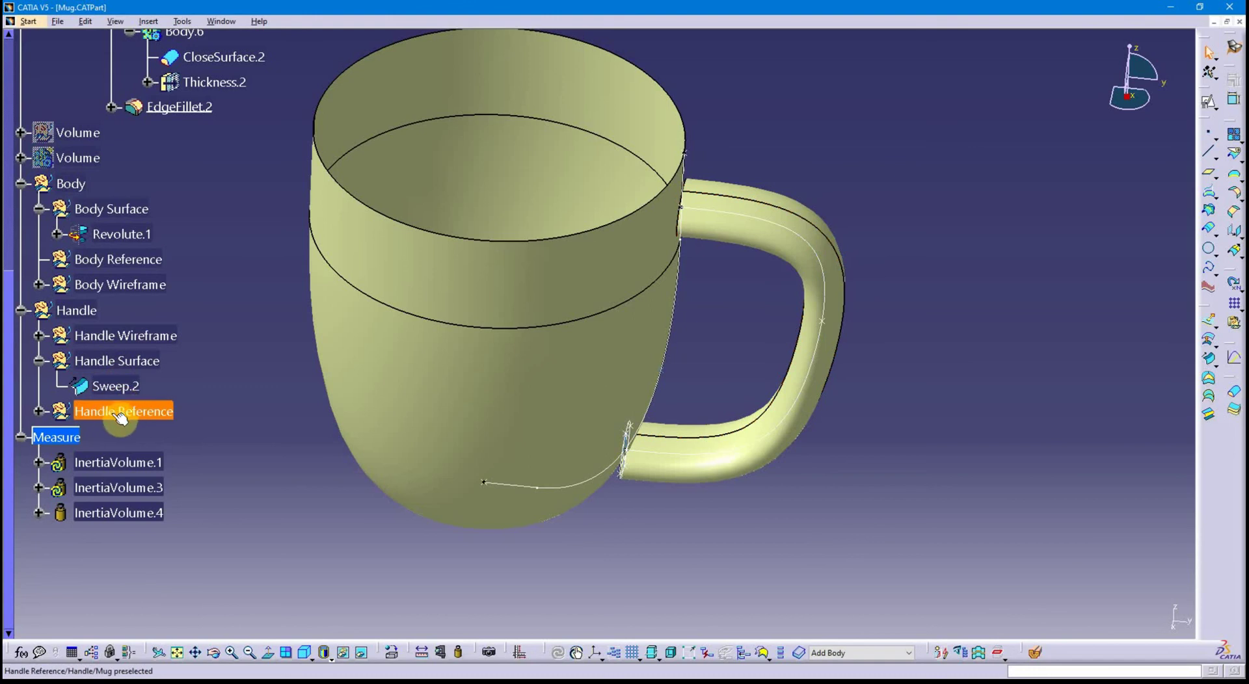
Re-expand Handle Wireframe and pan the view toward the handle
{"action": "left_click", "coordinate": [39, 336]}
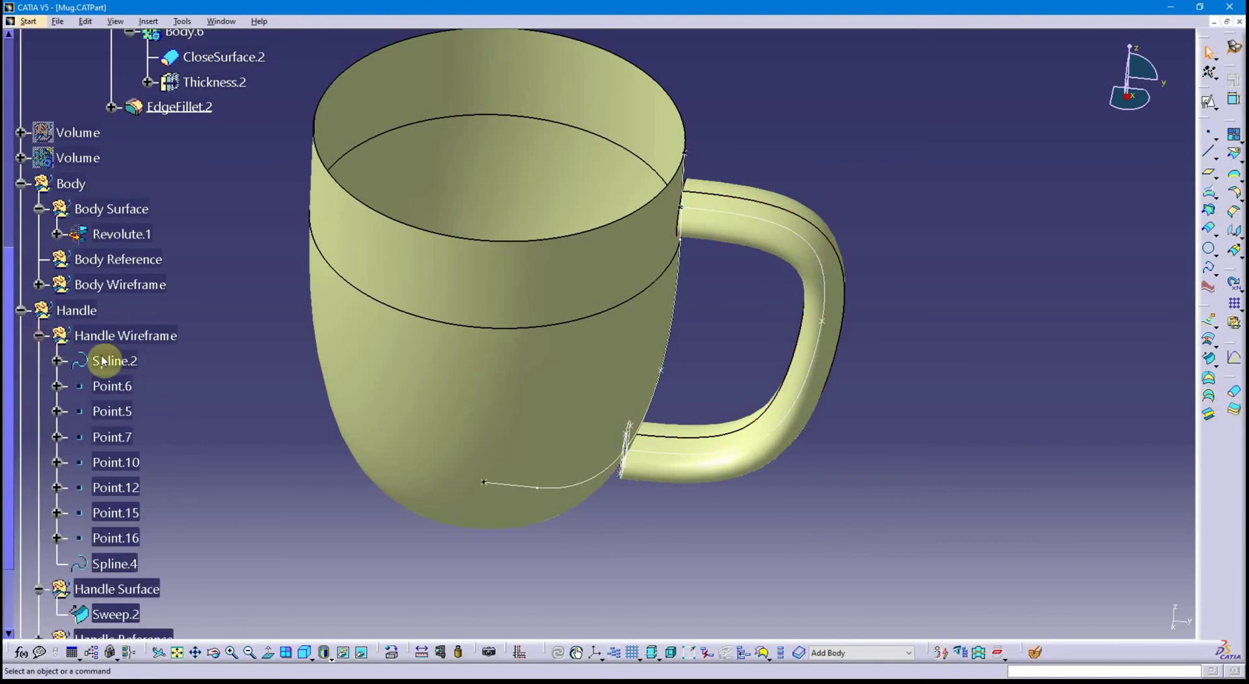
{"action": "middle_click_drag", "start_coordinate": [549, 494], "coordinate": [716, 423]}
{"action": "scroll", "coordinate": [240, 464], "scroll_direction": "up", "scroll_amount": 2}
{"action": "scroll", "coordinate": [240, 465], "scroll_direction": "down", "scroll_amount": 4}
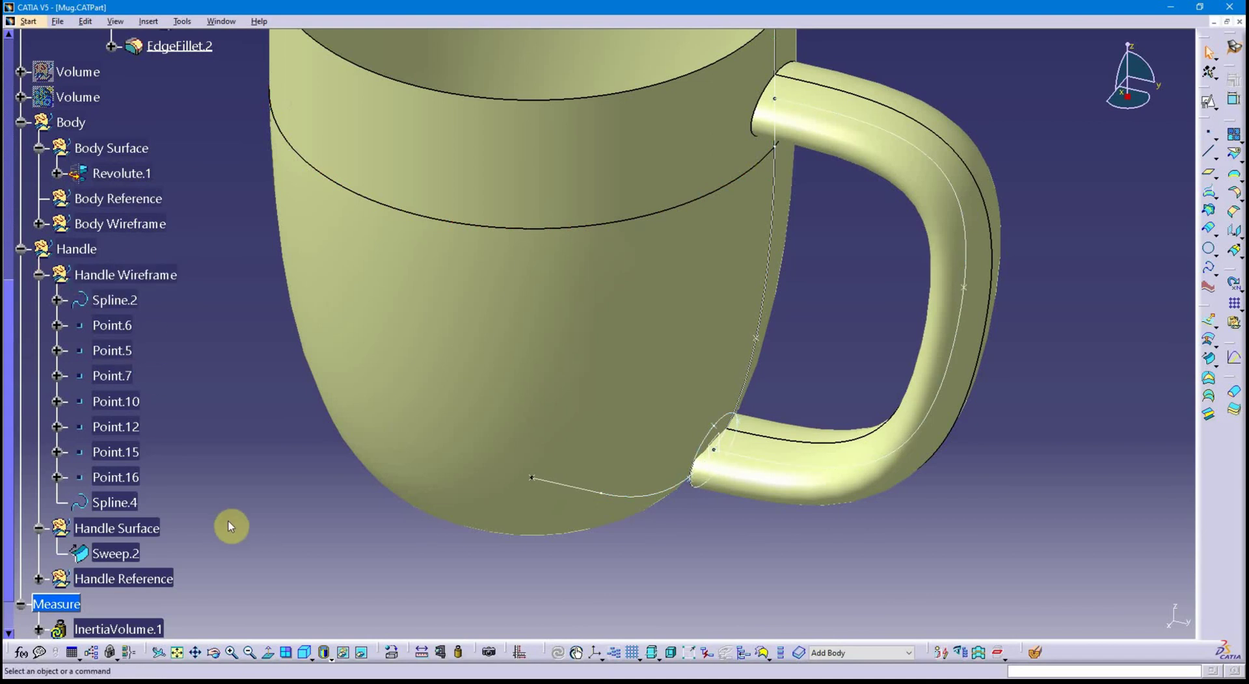
{"action": "scroll", "coordinate": [221, 520], "scroll_direction": "down", "scroll_amount": 2}
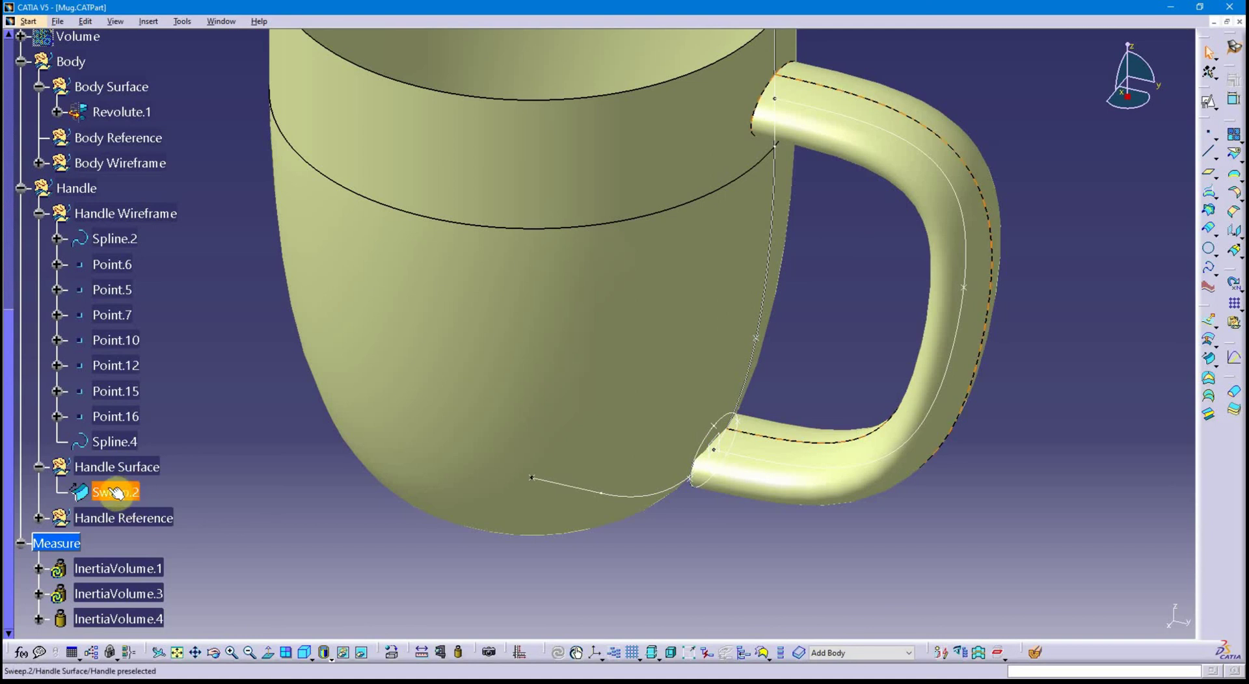
{"action": "scroll", "coordinate": [215, 465], "scroll_direction": "up", "scroll_amount": 6}
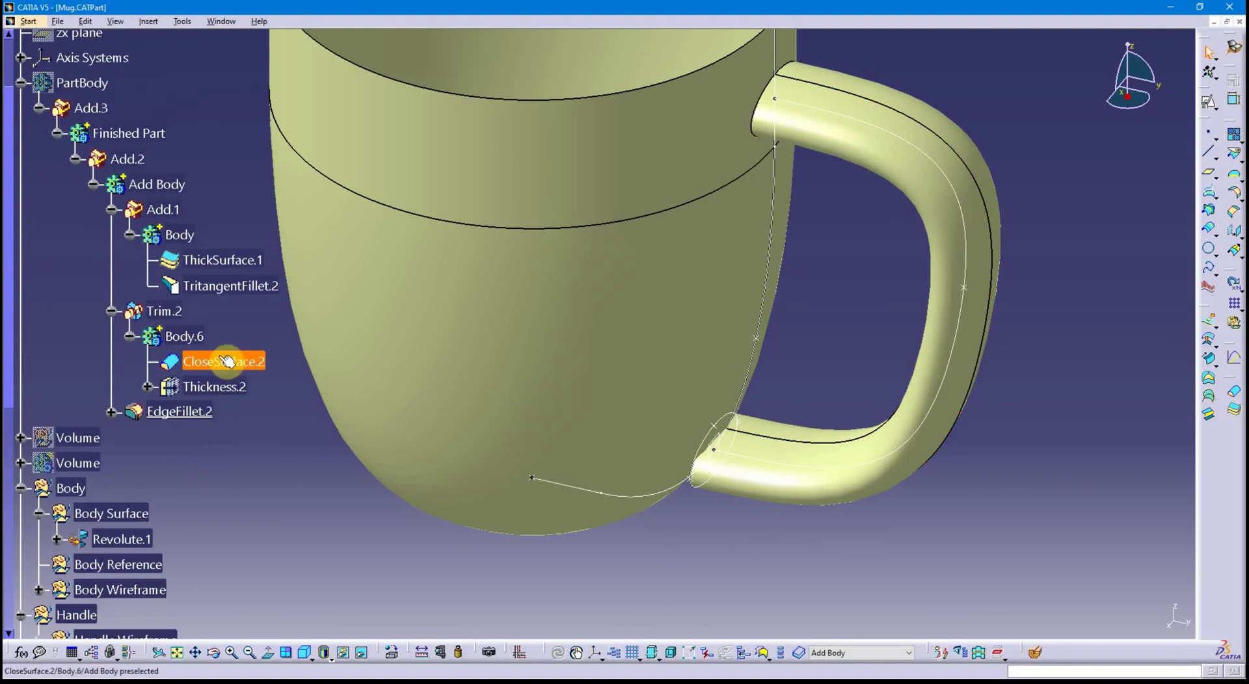
Select CloseSurface.2 and Thickness.2, then slide the view to show the rim where the handle joins
{"action": "left_click", "coordinate": [218, 355]}
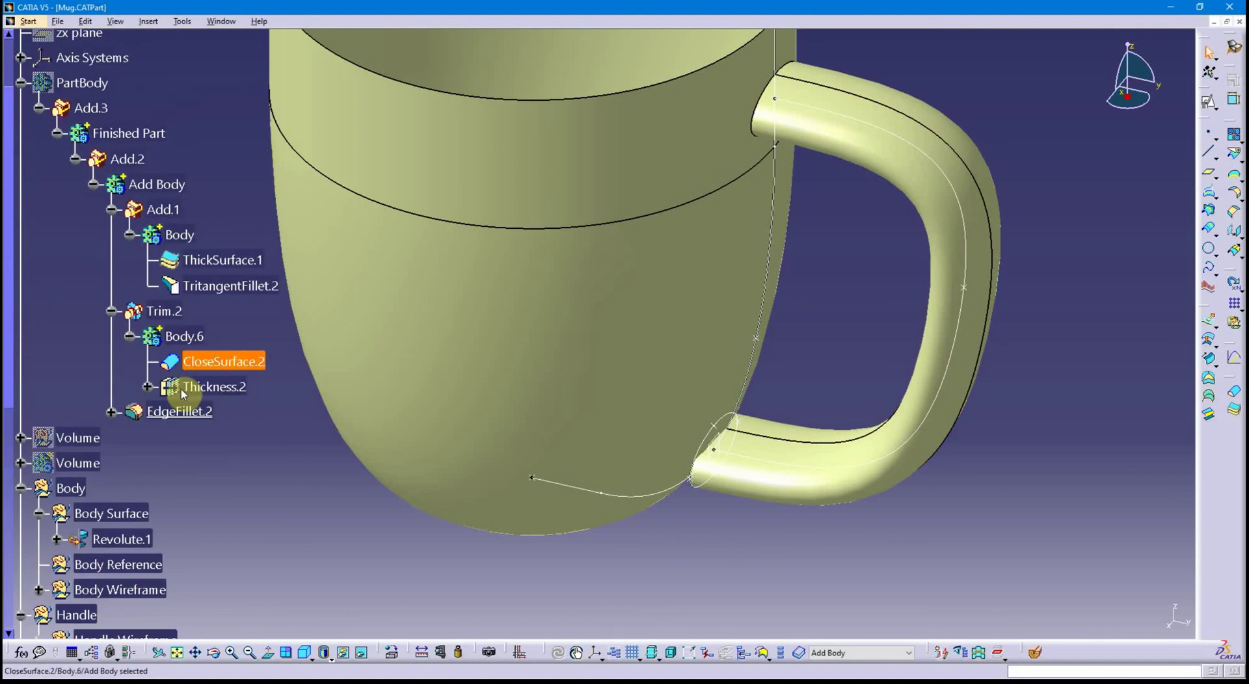
{"action": "left_click", "coordinate": [157, 389], "text": "ctrl"}
{"action": "scroll", "coordinate": [208, 400], "scroll_direction": "down", "scroll_amount": 5}
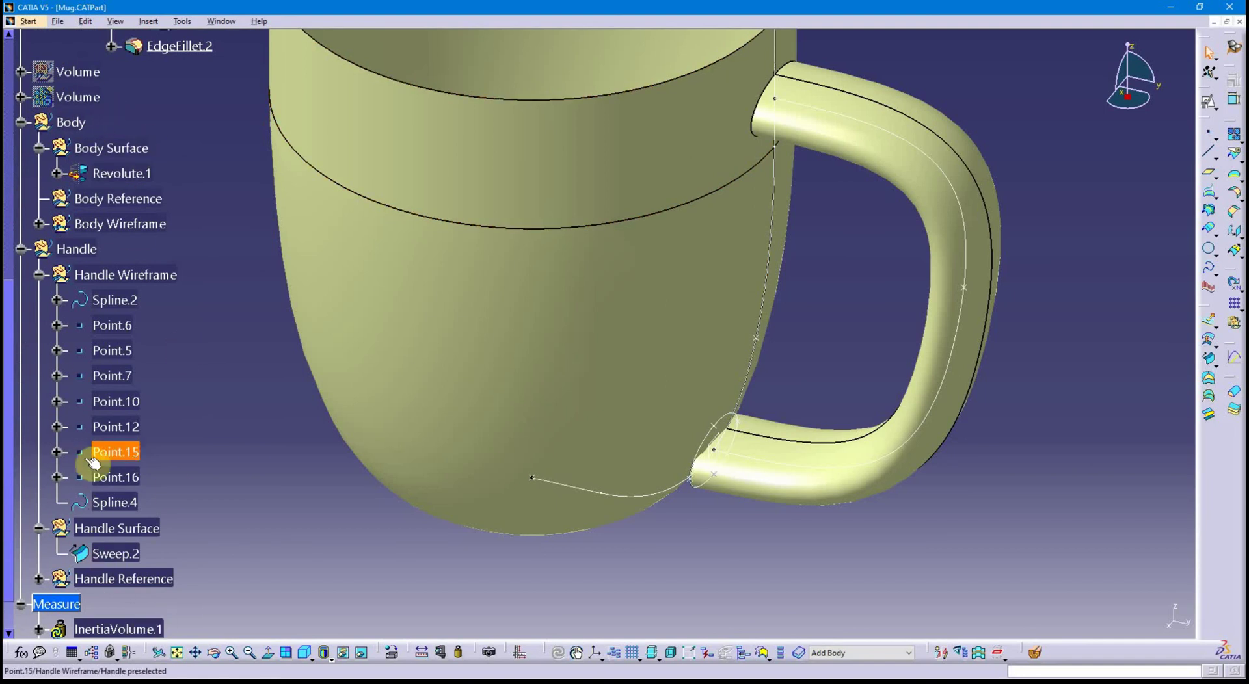
{"action": "middle_click_drag", "start_coordinate": [227, 430], "coordinate": [274, 475]}
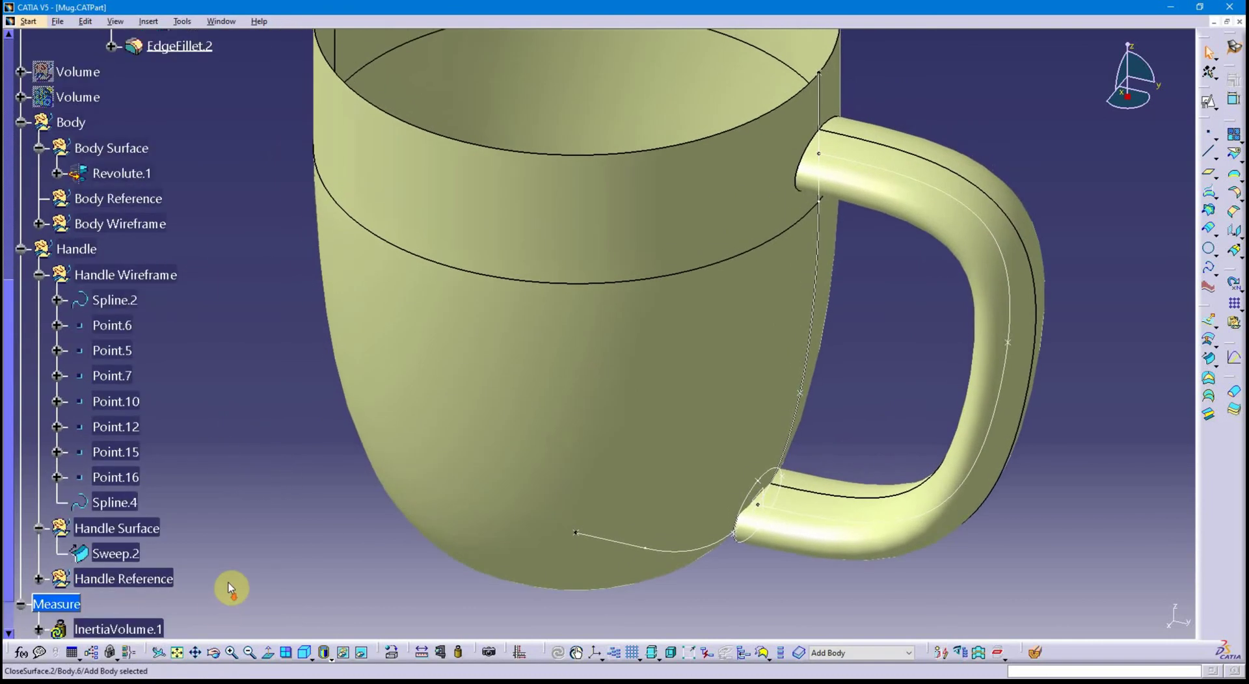
{"action": "middle_click_drag", "start_coordinate": [234, 563], "coordinate": [265, 314]}
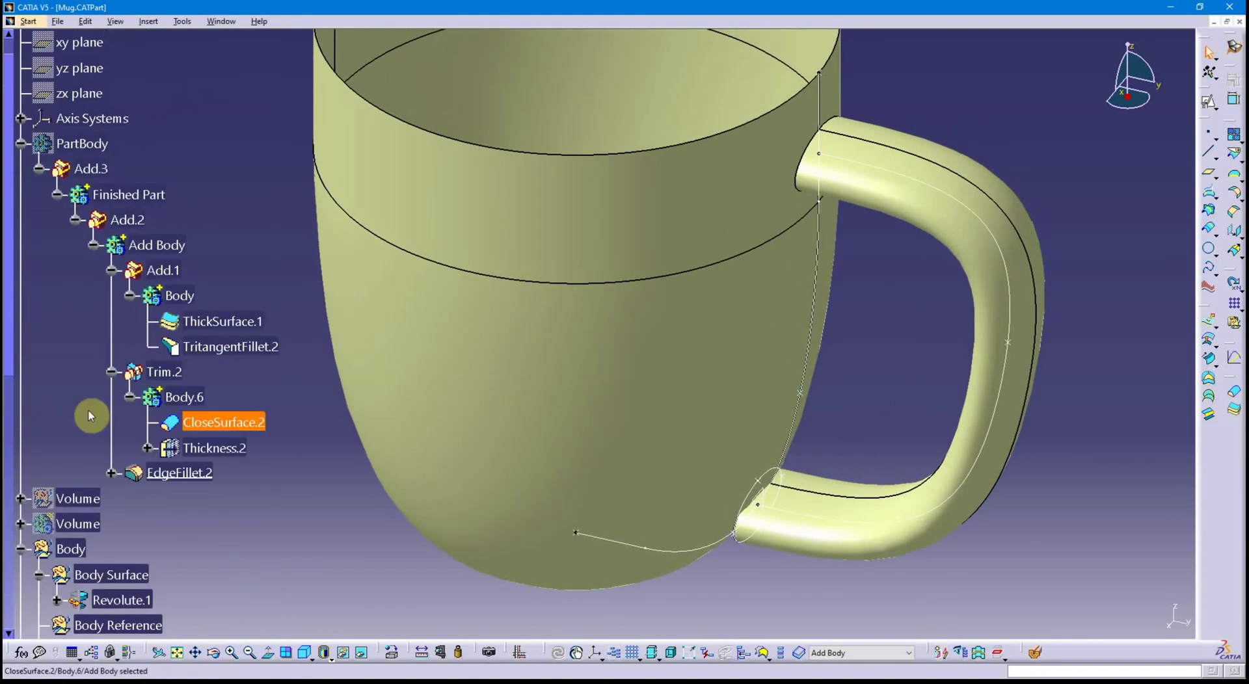
{"action": "scroll", "coordinate": [179, 459], "scroll_direction": "down", "scroll_amount": 6}
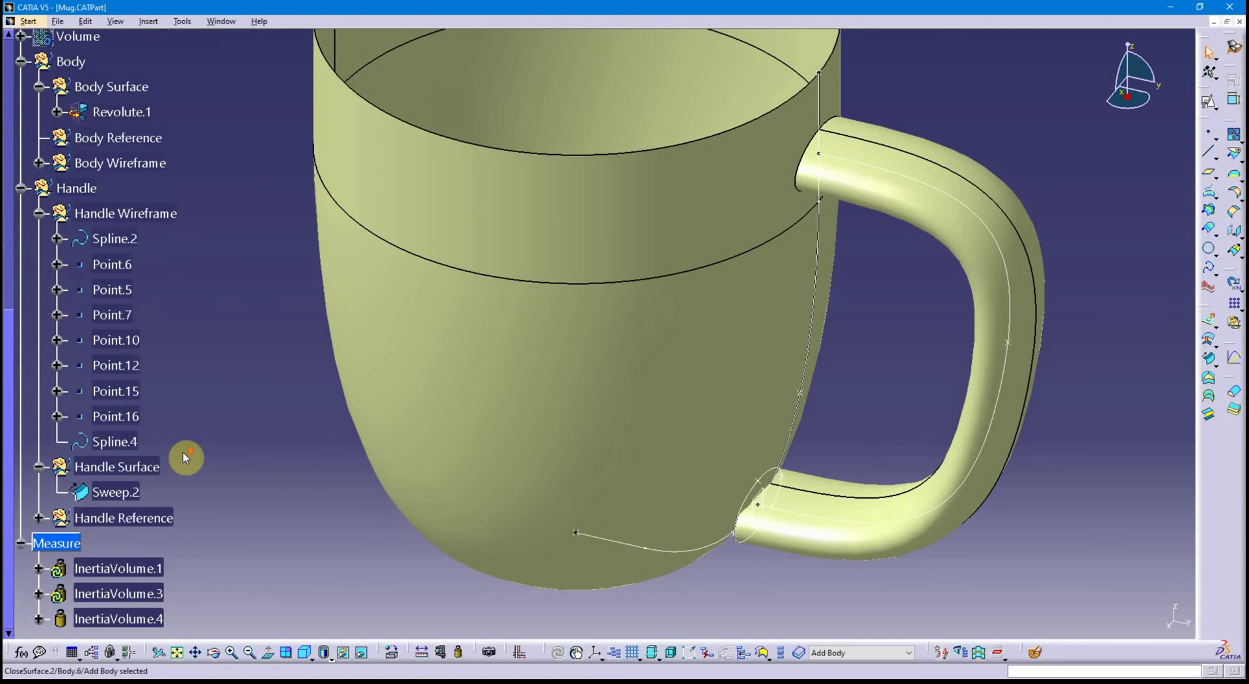